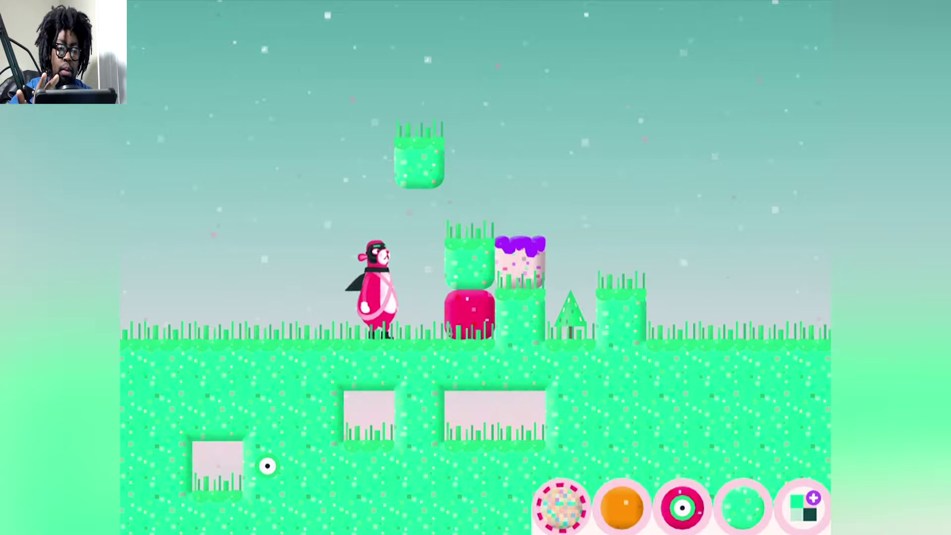
Start play and walk the pink character right into the red brick house.
click(682, 508)
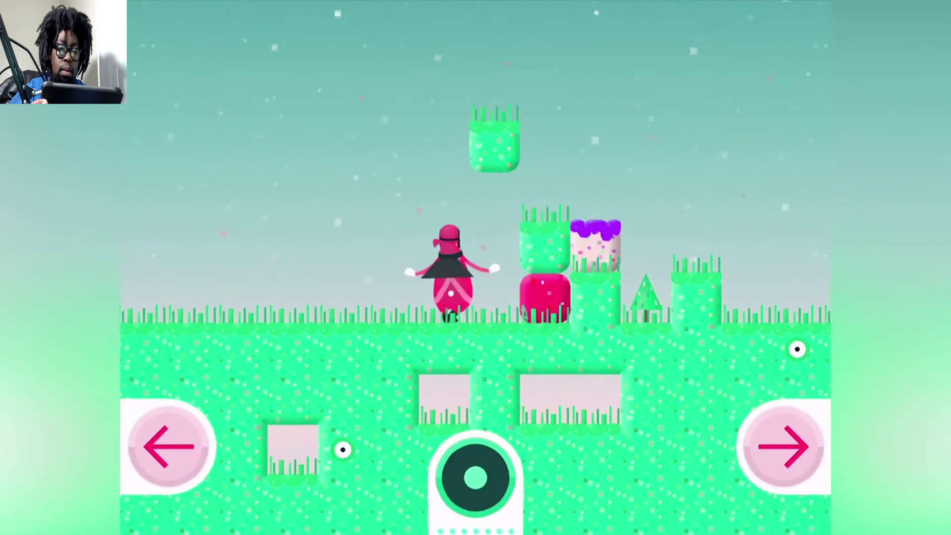
click(781, 447)
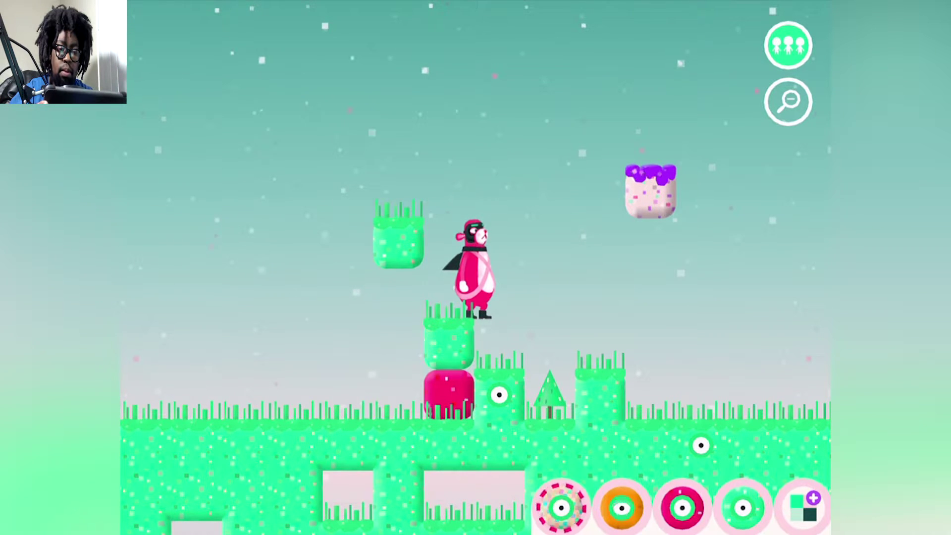
key(Right)
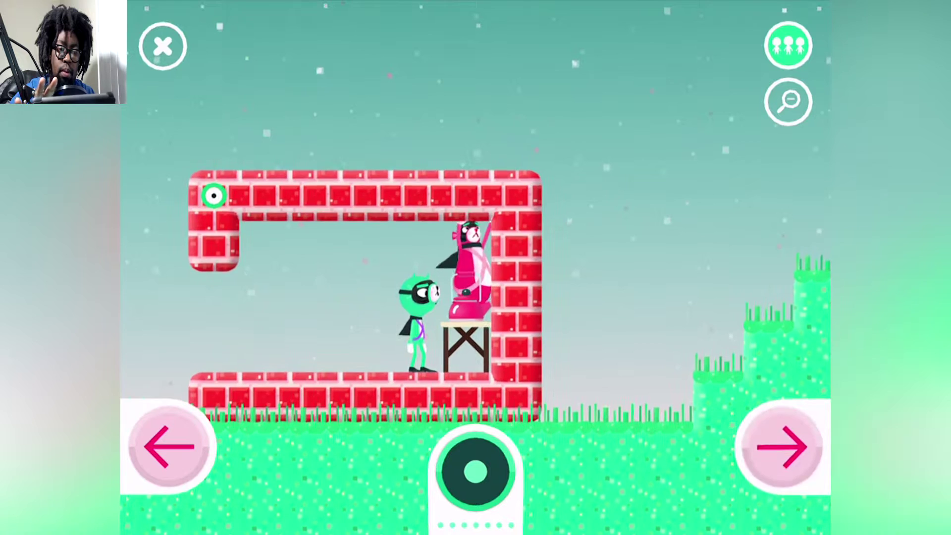
Split brick pieces off the house's top wall and move them above the roof.
drag(515, 178, 480, 144)
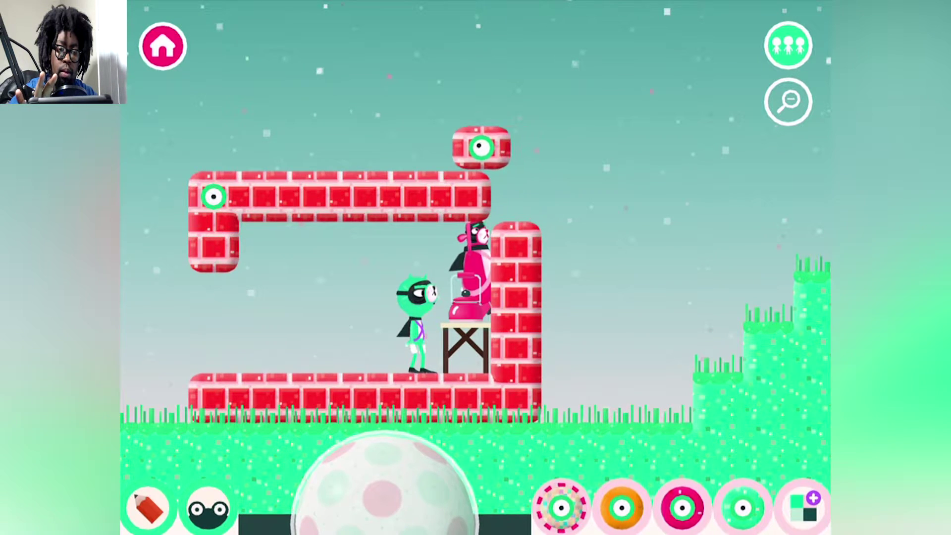
drag(412, 195, 364, 145)
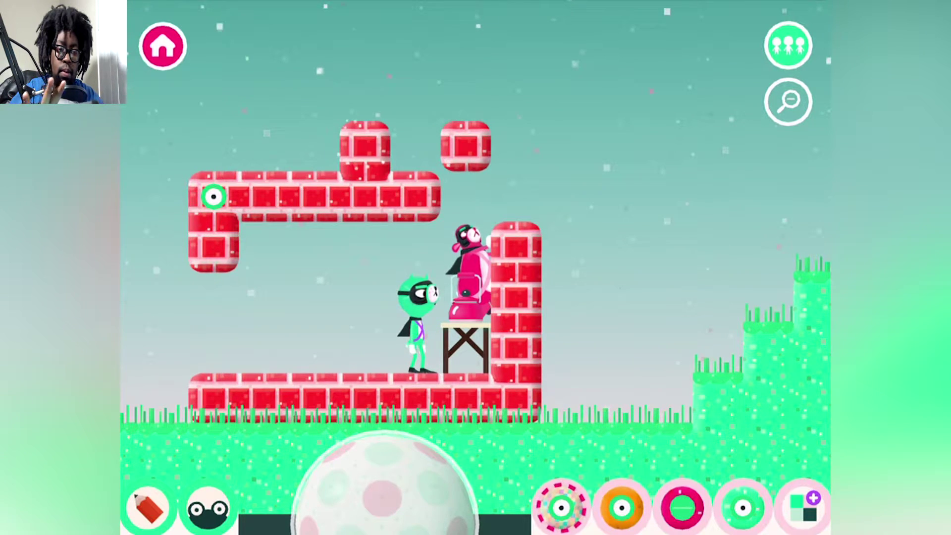
mouse_move(415, 197)
mouse_down()
mouse_move(378, 112)
mouse_move(314, 94)
mouse_up()
mouse_move(466, 146)
mouse_down()
mouse_move(446, 117)
mouse_move(265, 94)
mouse_up()
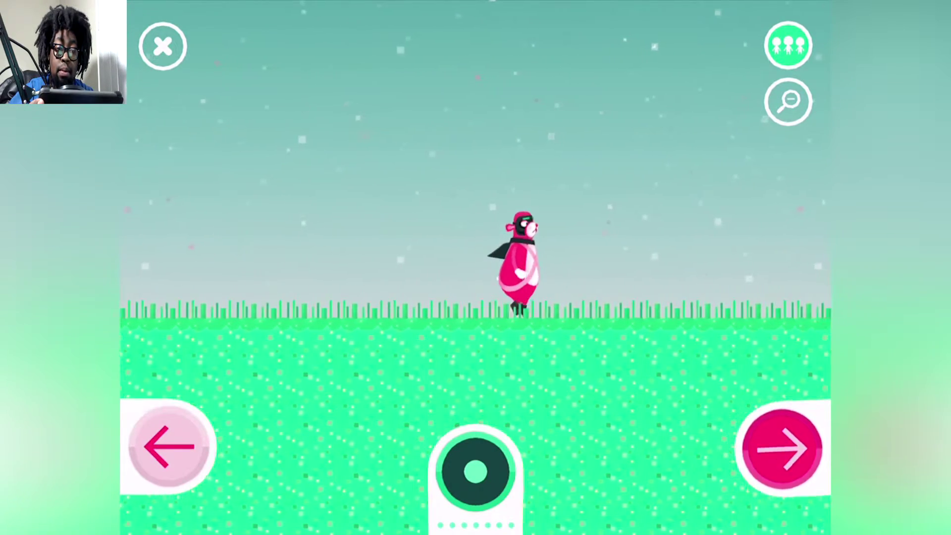
Walk the pink character further right, pausing once along the way.
click(782, 444)
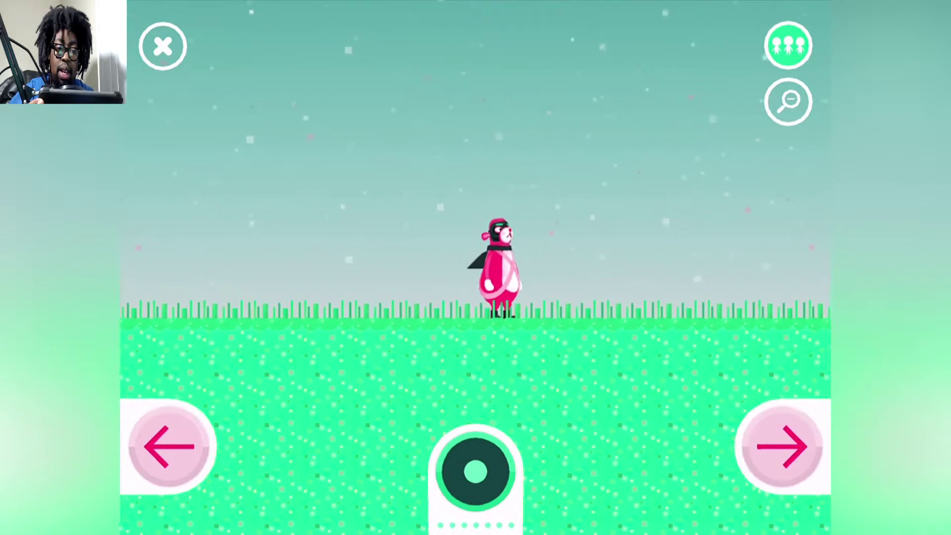
click(782, 447)
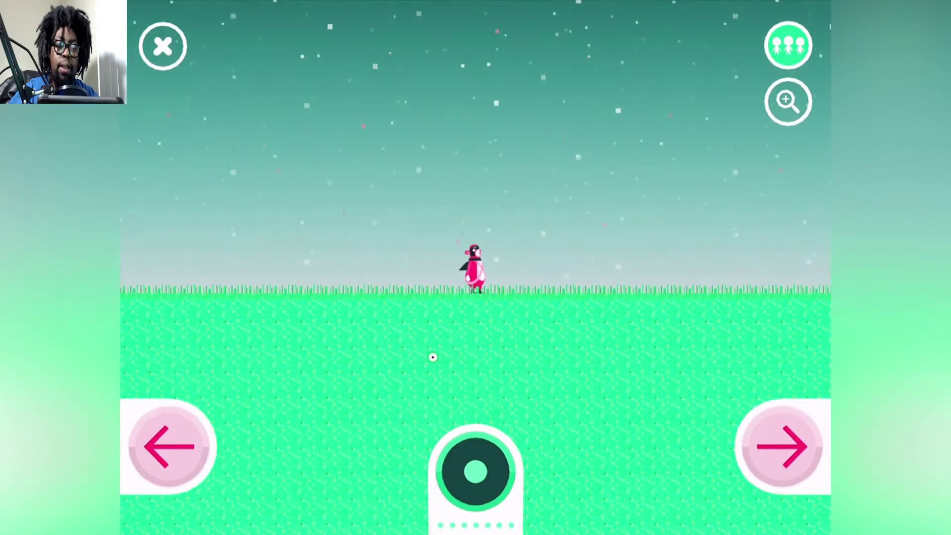
key(Right)
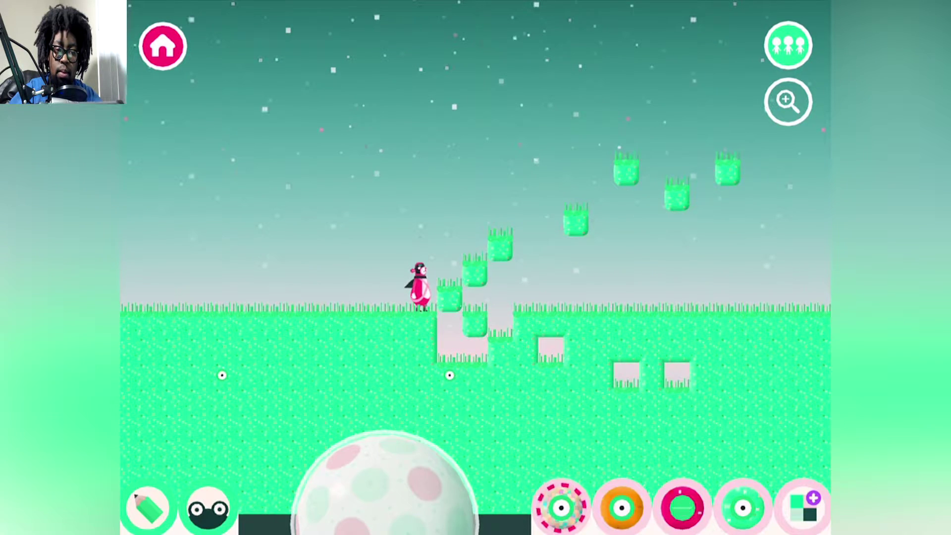
Briefly test-play the stairs, then return to editing the world.
click(384, 475)
click(783, 444)
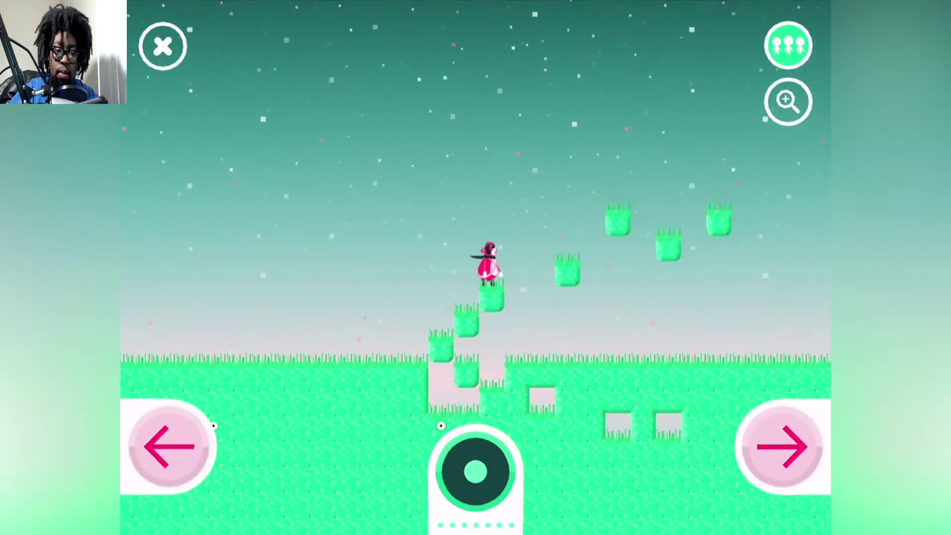
click(163, 46)
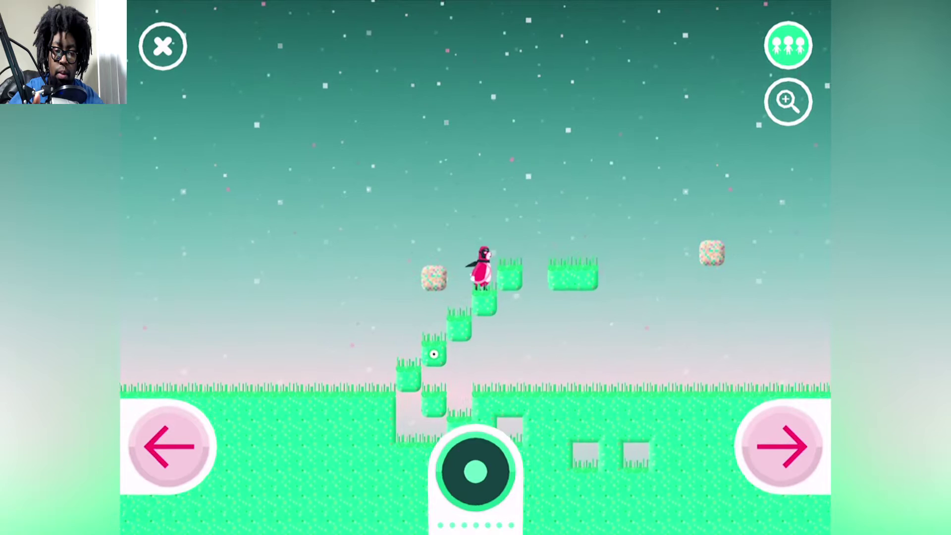
Climb the grass step, cross the floating platform, drop down and keep walking right.
key(Right)
key(space)
key(Right)
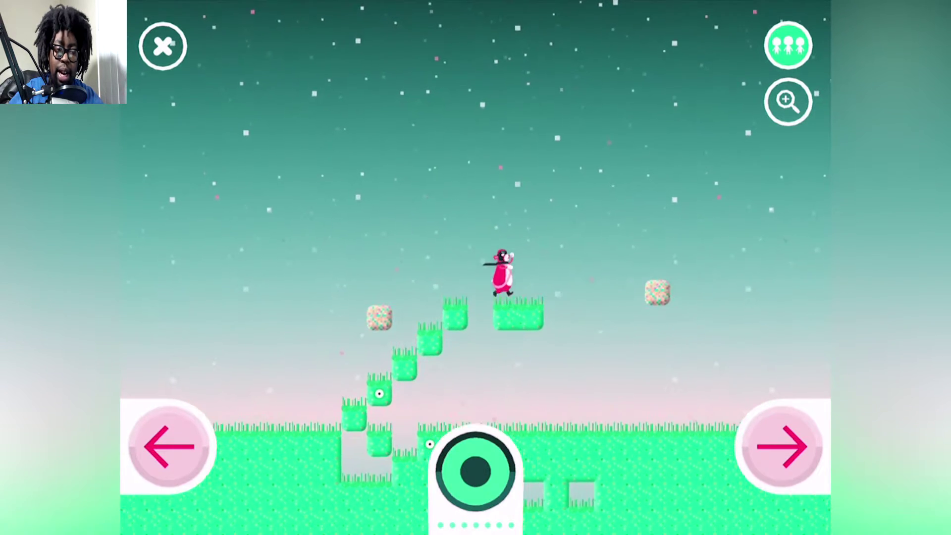
key(Right)
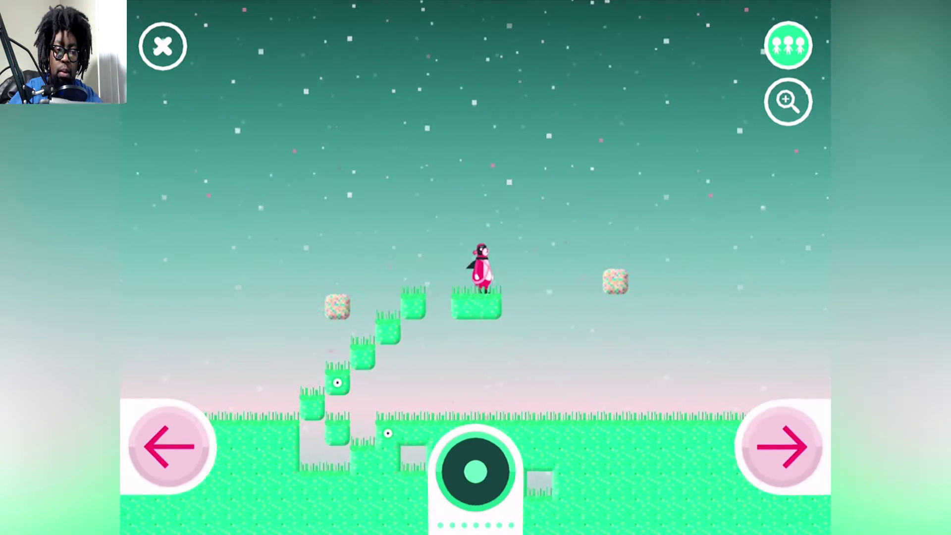
key(Right)
key(space)
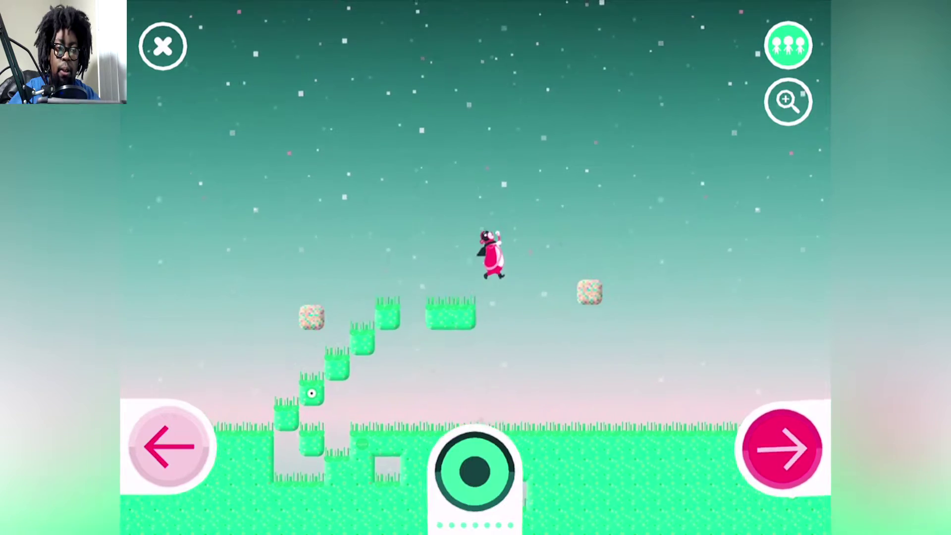
key(Right)
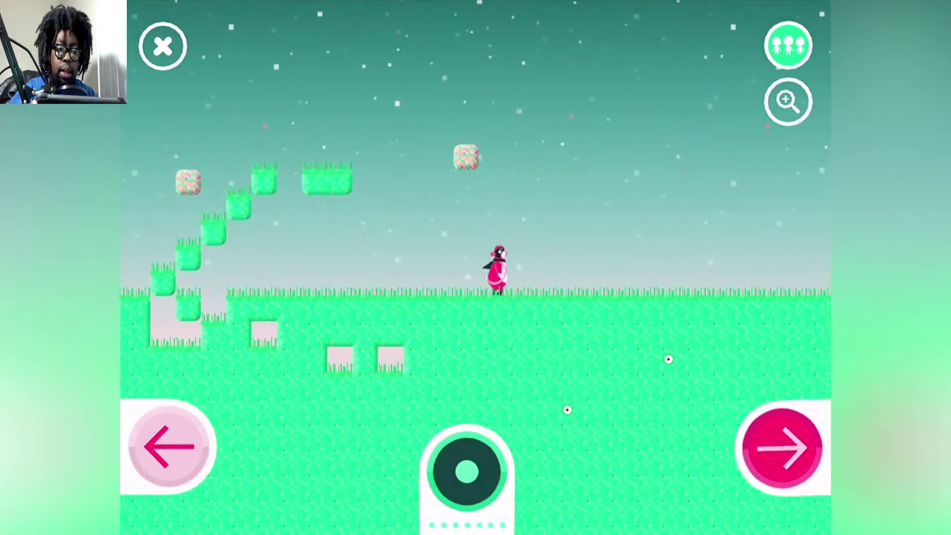
key(Right)
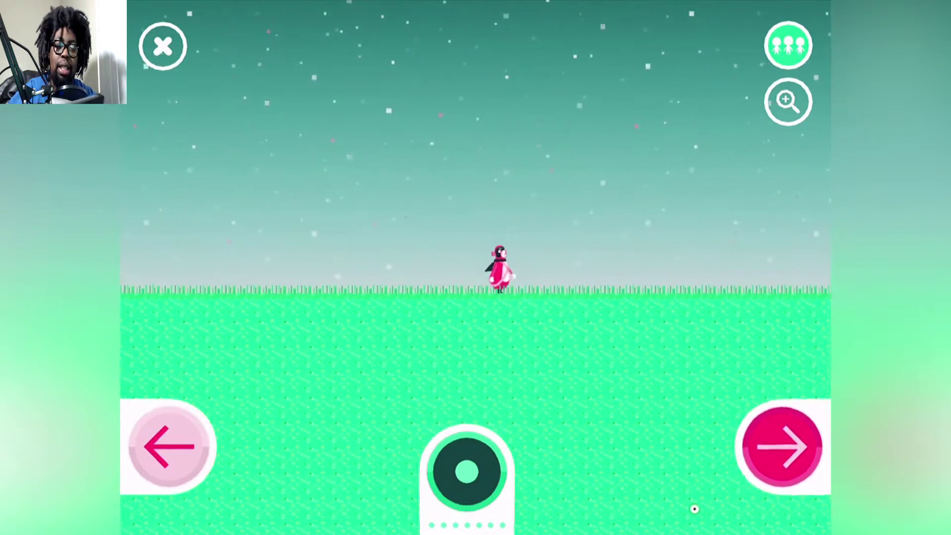
Leave play mode with Escape to return to building.
key(Escape)
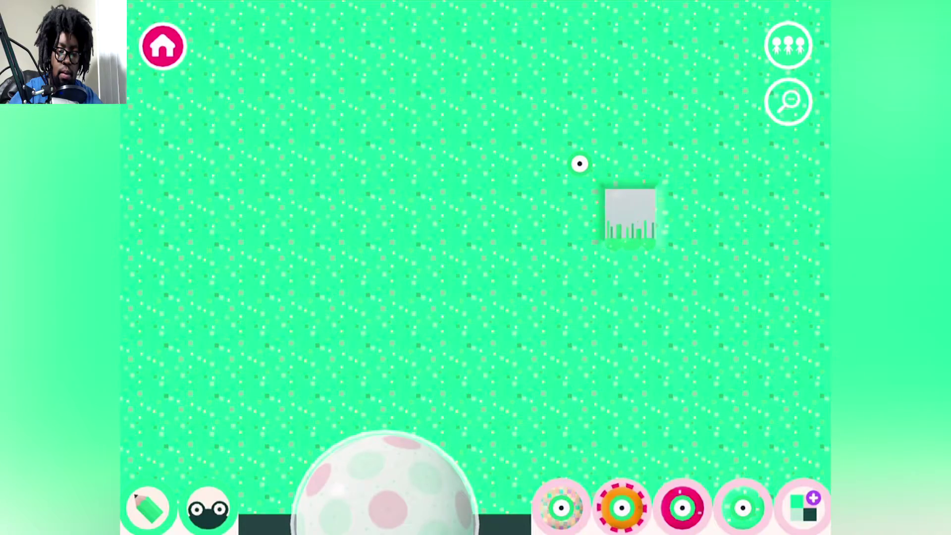
Drag the view upward into the open sky.
drag(579, 163, 580, 276)
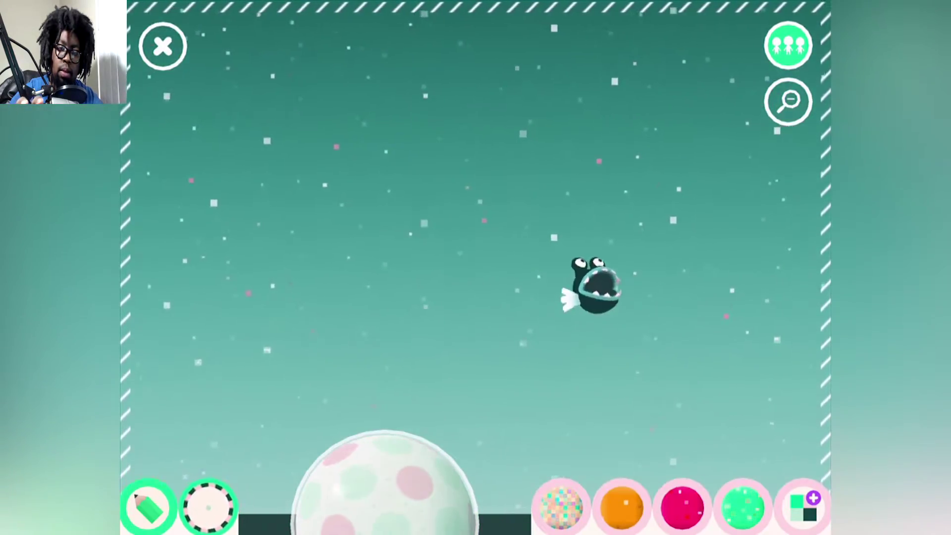
Switch to the green character and jump it above the kettle.
click(788, 45)
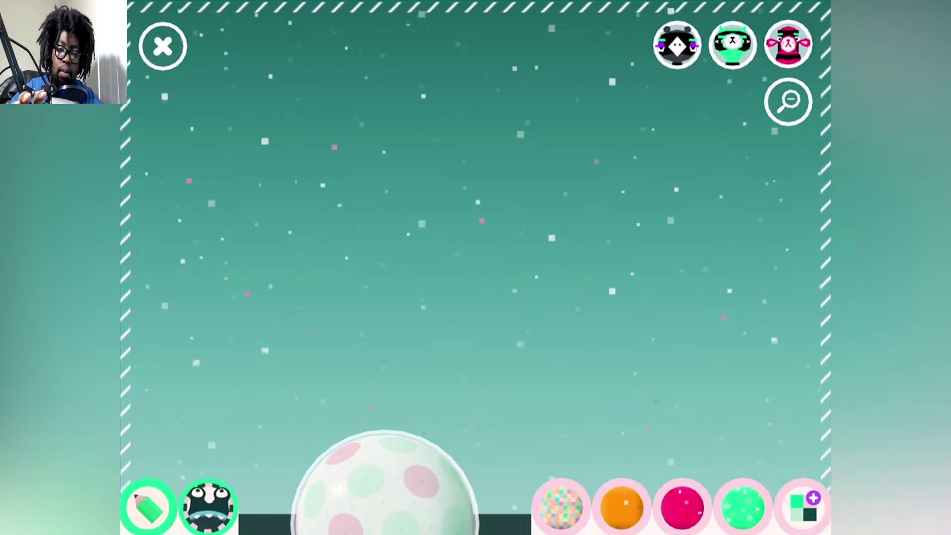
click(733, 45)
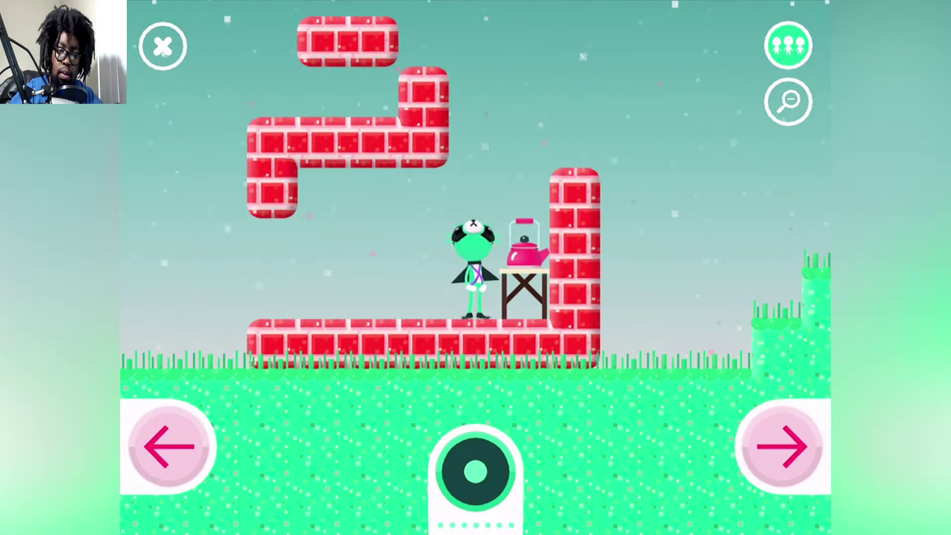
click(476, 470)
click(476, 469)
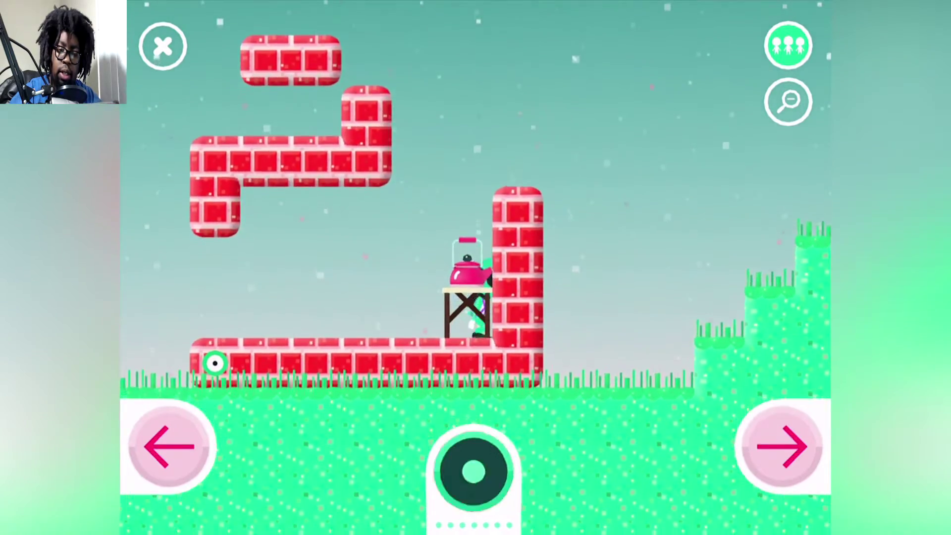
click(473, 469)
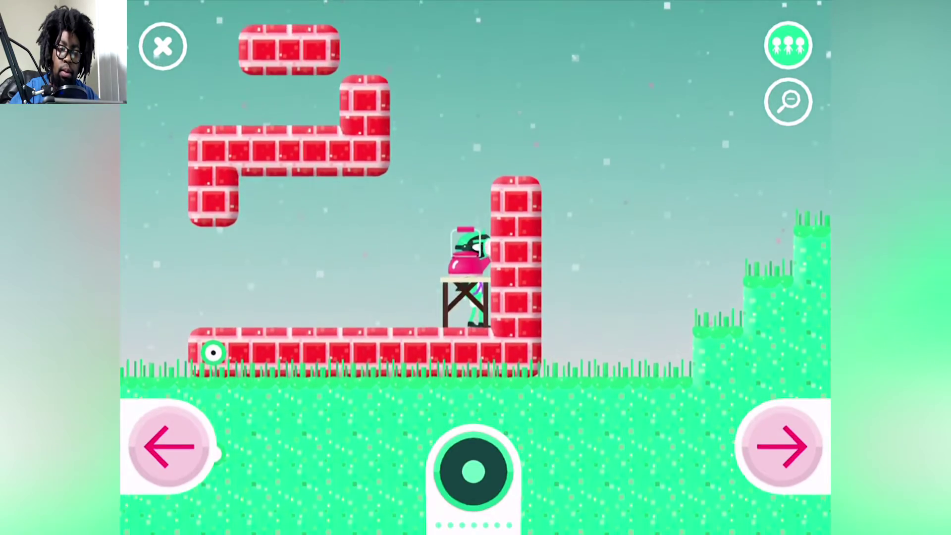
Walk the green character through the brick wall and up the grass steps, then switch to the black character.
click(782, 446)
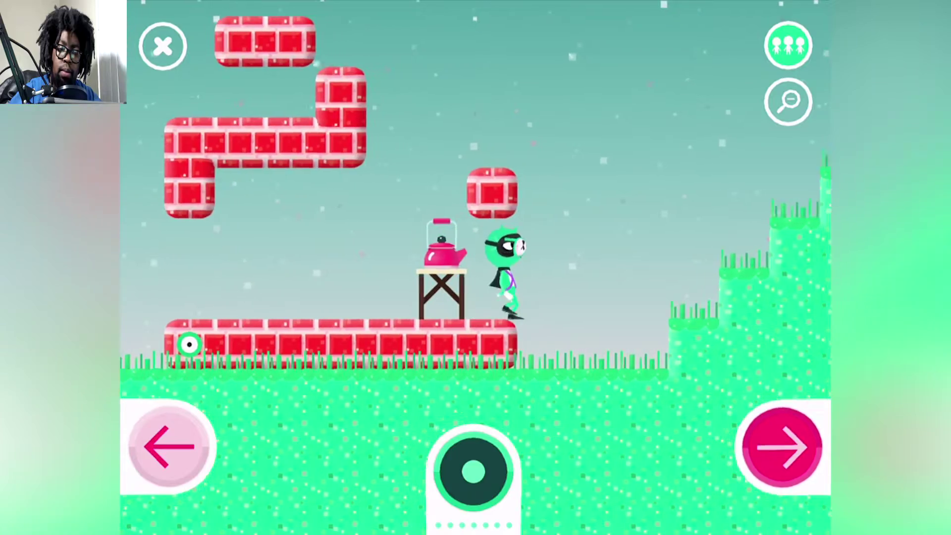
click(473, 469)
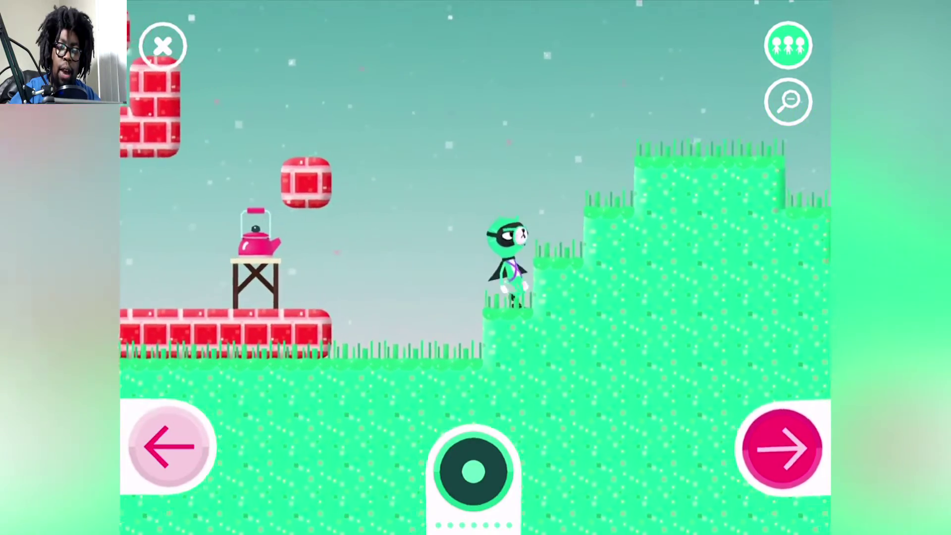
click(474, 470)
click(473, 470)
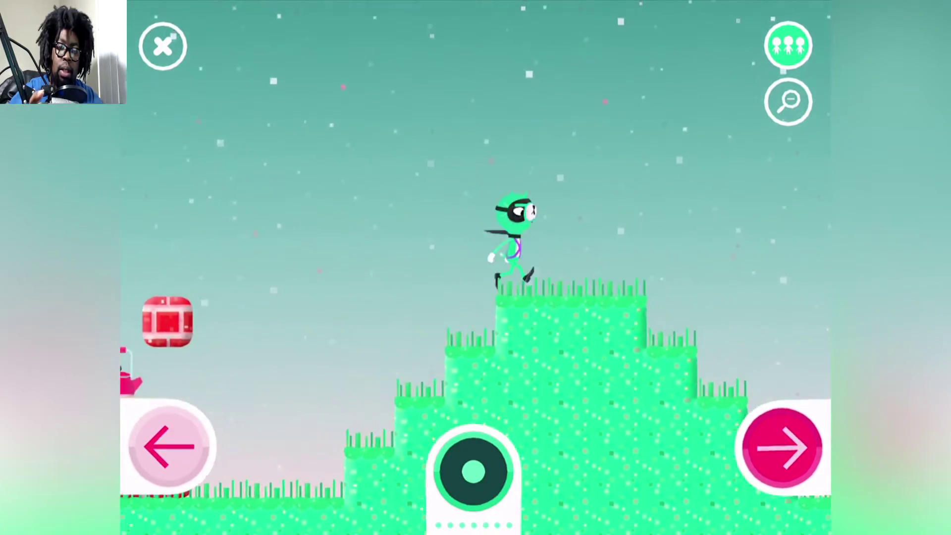
click(787, 45)
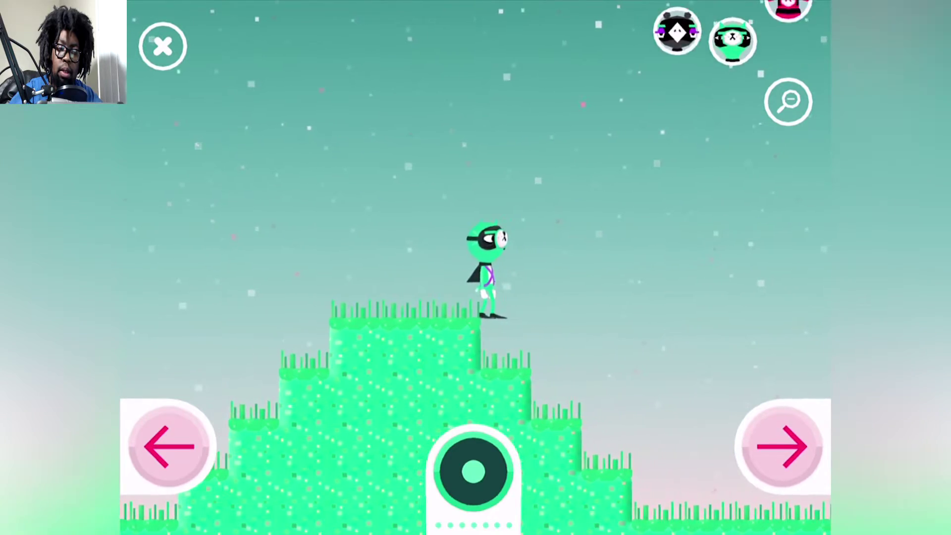
click(677, 44)
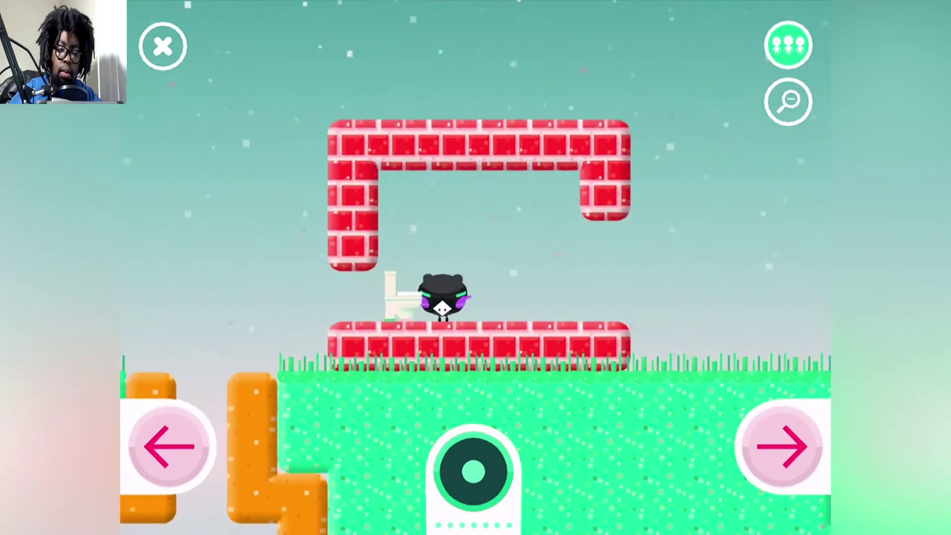
Walk the black character left into the orange maze, jump around, then exit to building.
click(170, 446)
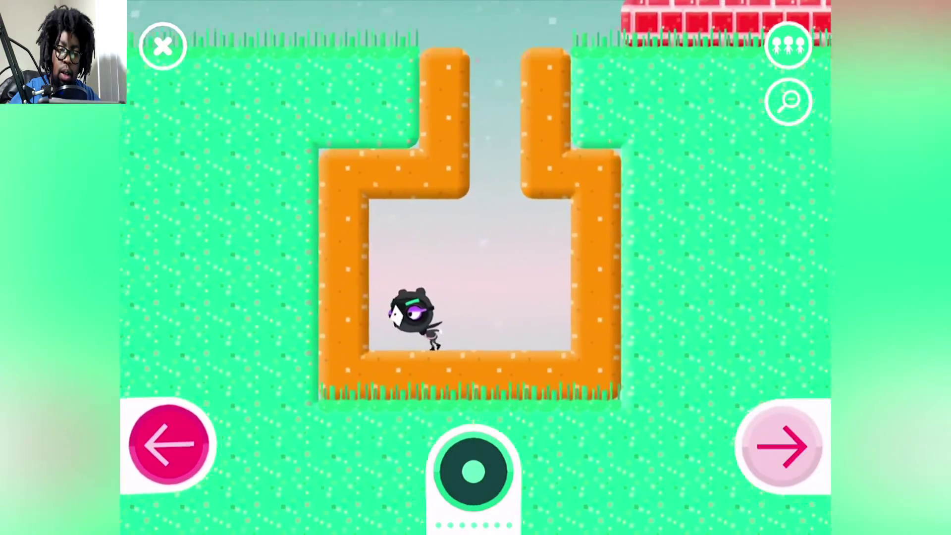
click(782, 446)
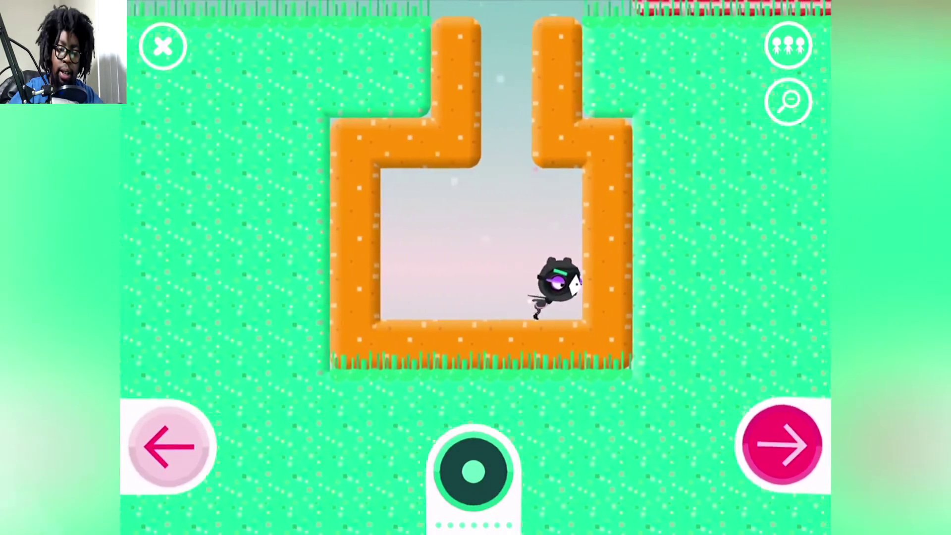
click(170, 446)
click(473, 470)
click(781, 446)
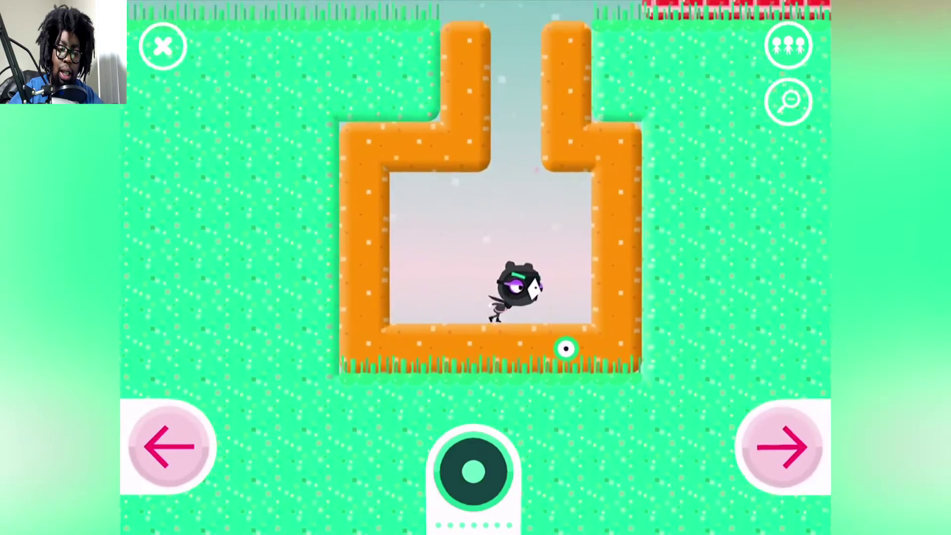
click(468, 471)
click(170, 446)
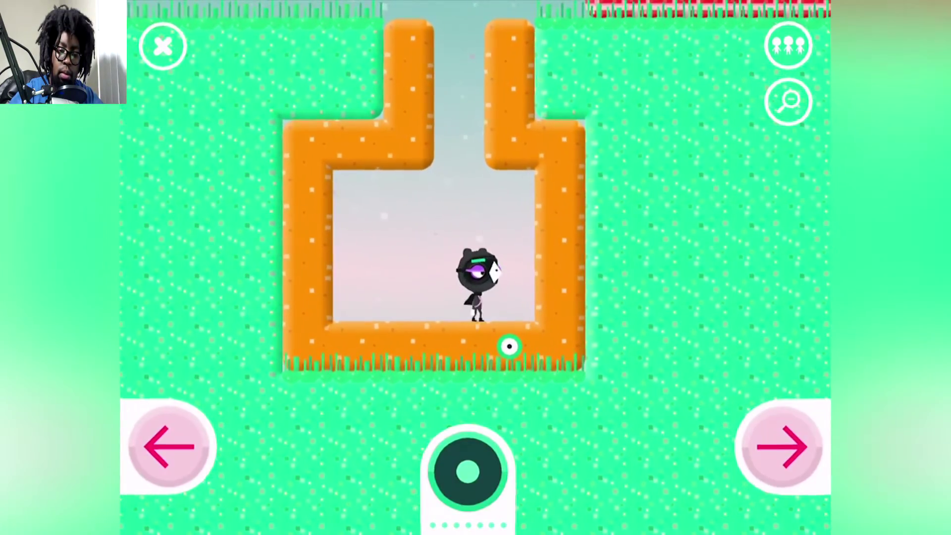
click(163, 46)
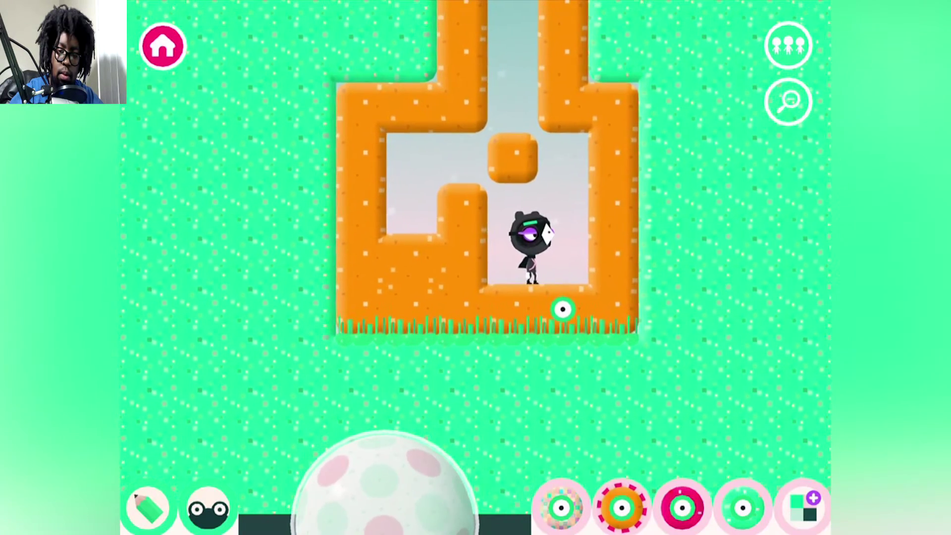
Pan across the orange maze, start play, and jump the black character beside the orange wall.
drag(156, 362, 335, 377)
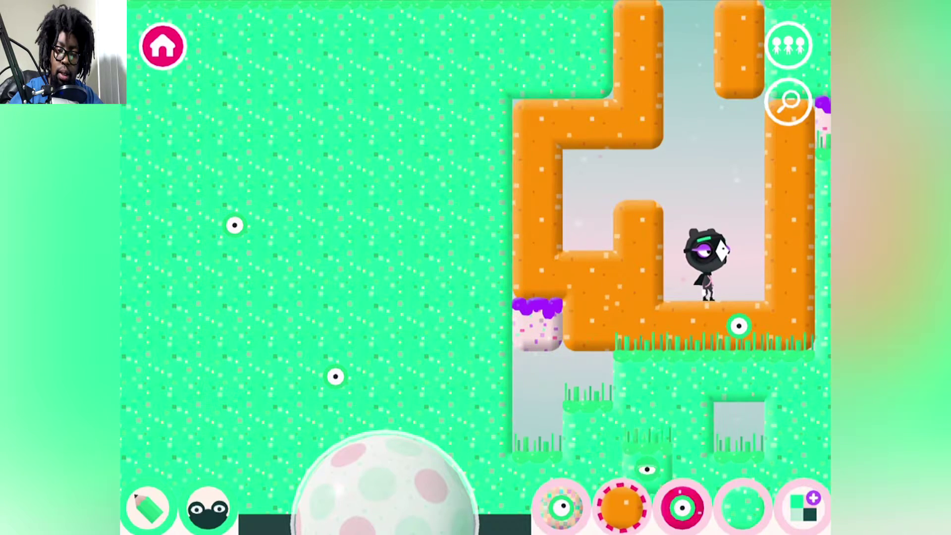
drag(234, 225, 176, 297)
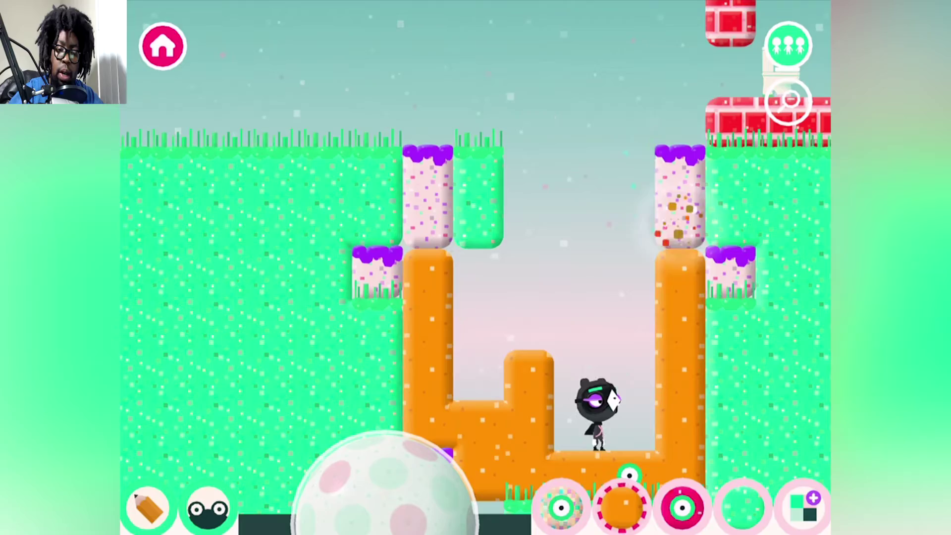
click(208, 508)
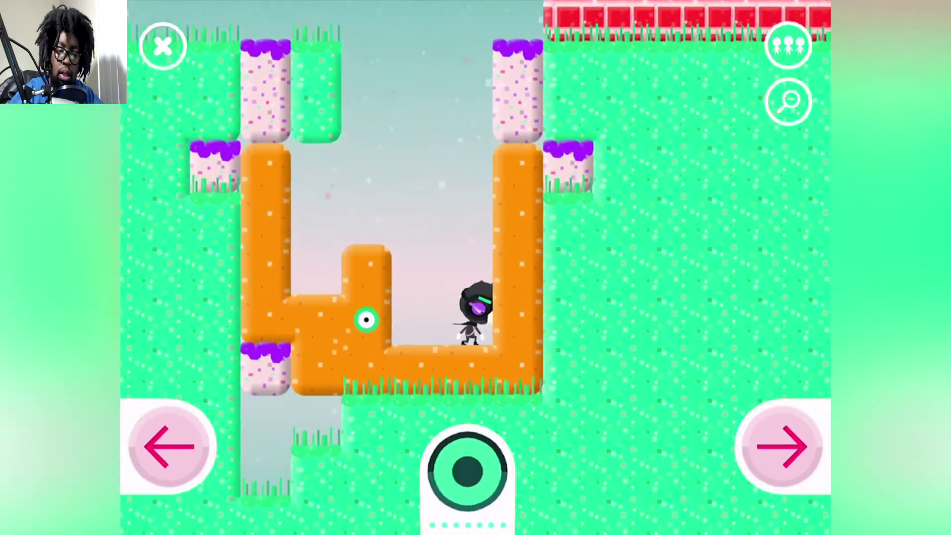
click(467, 470)
click(170, 446)
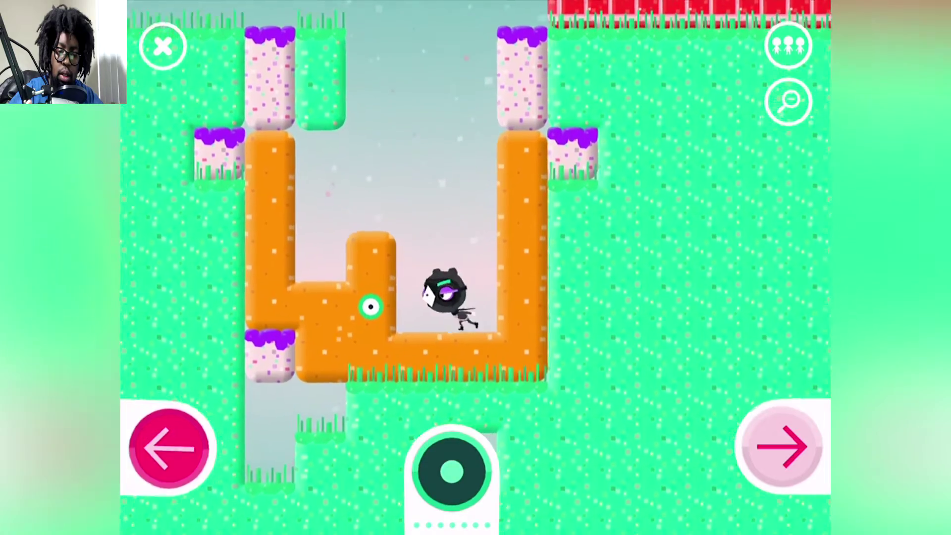
click(782, 447)
click(170, 446)
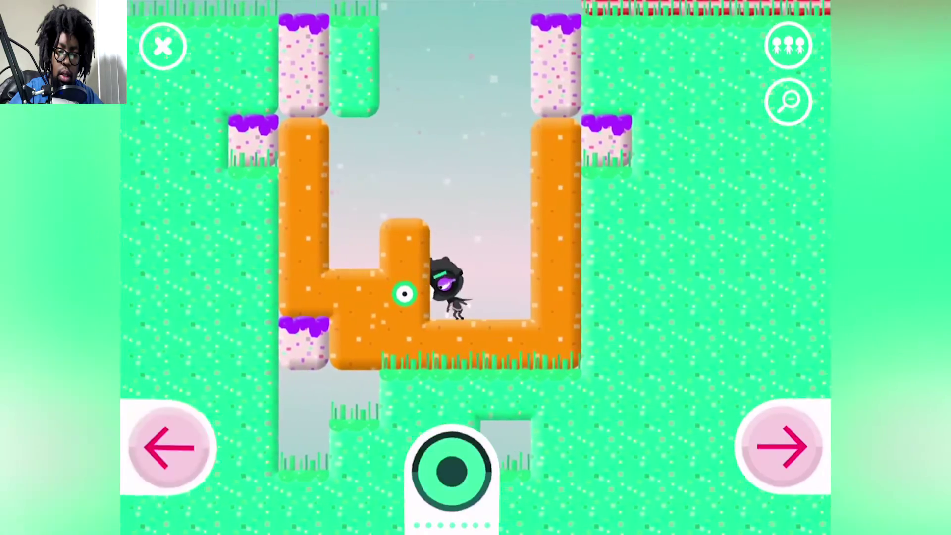
click(452, 470)
Move the black character along the pit floor and jump onto the orange pillar.
click(782, 446)
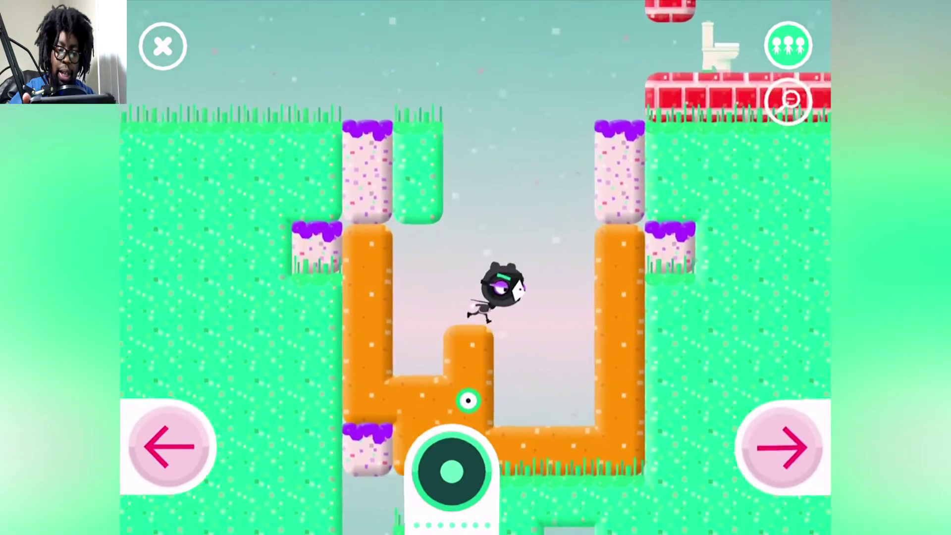
click(782, 446)
click(170, 446)
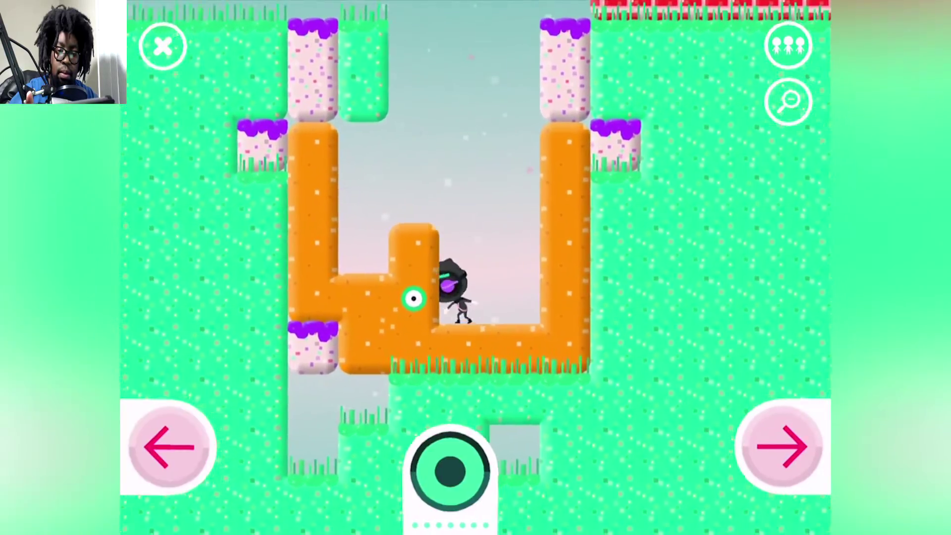
click(451, 469)
click(170, 446)
click(452, 470)
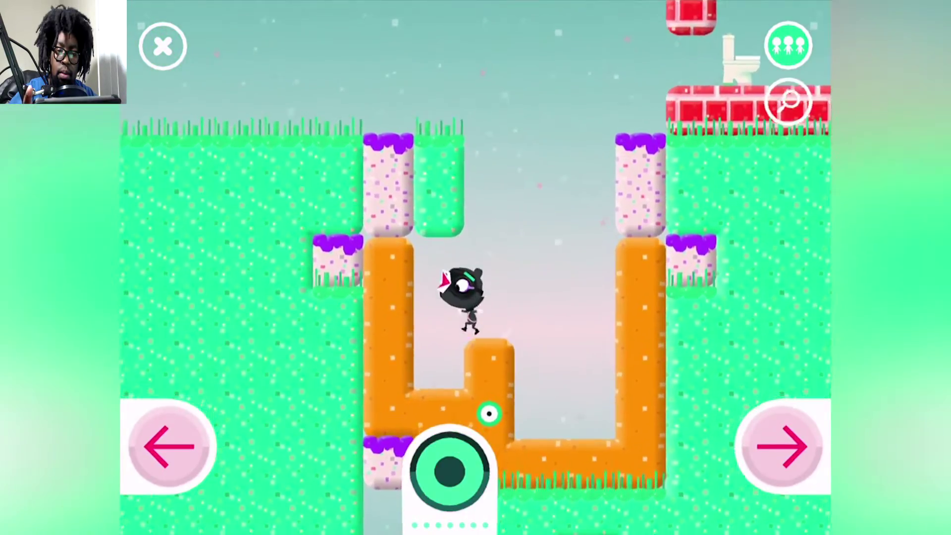
click(781, 446)
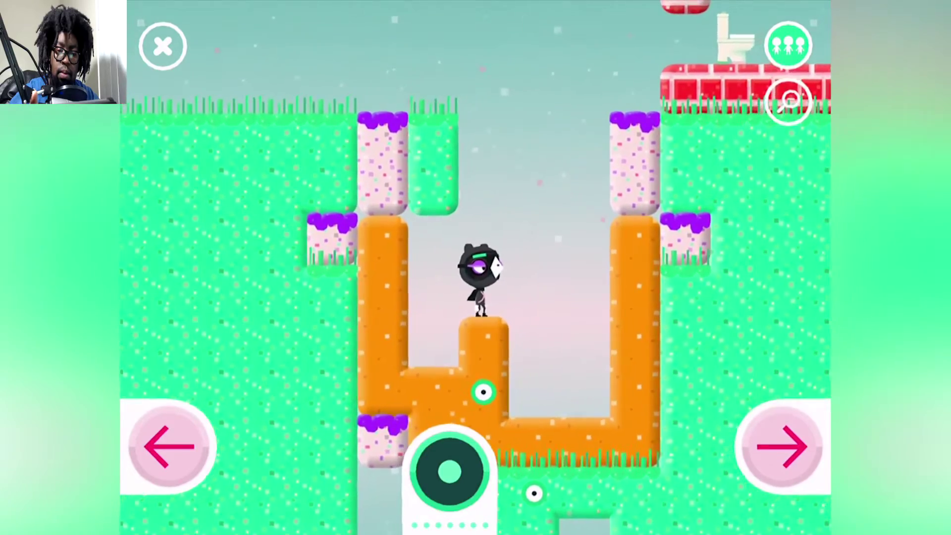
Jump from the orange pillar out of the pit, return to building, and run left.
click(449, 469)
click(170, 447)
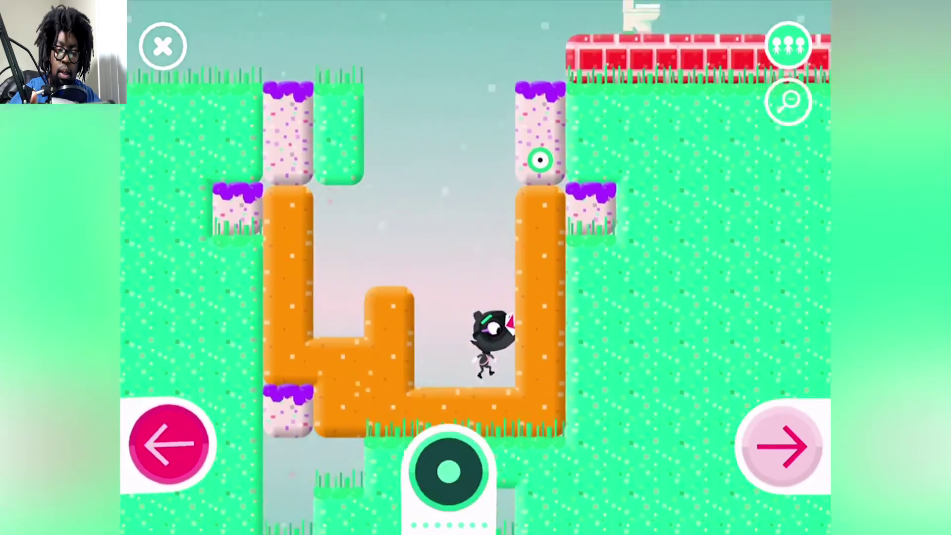
click(450, 470)
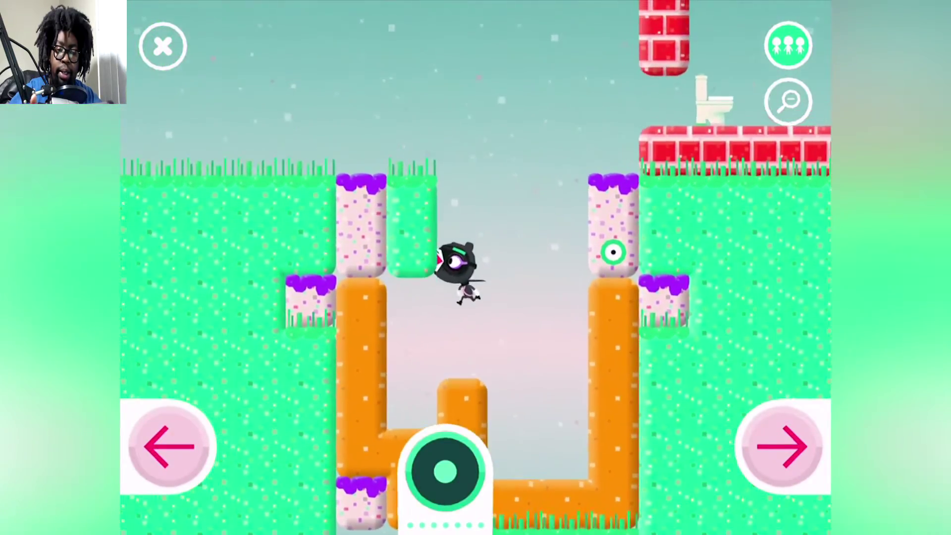
click(449, 470)
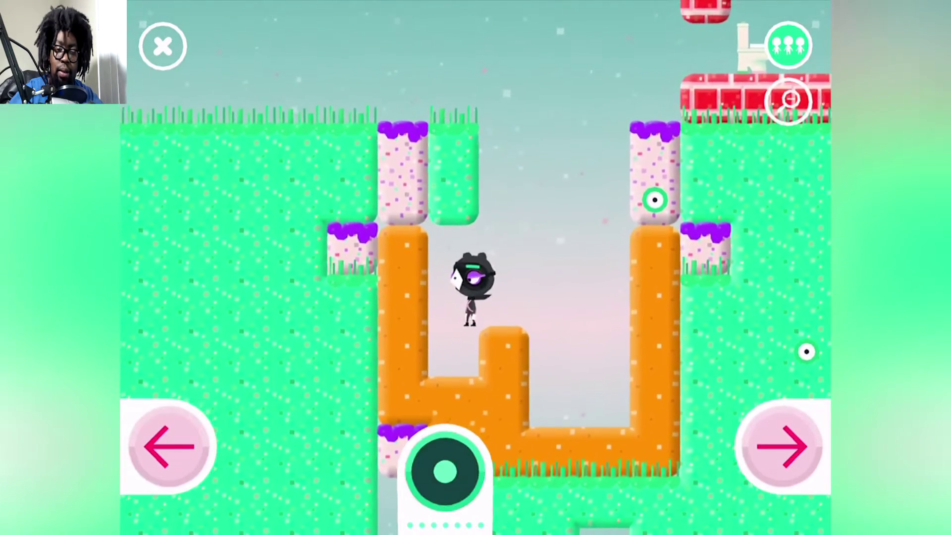
click(163, 47)
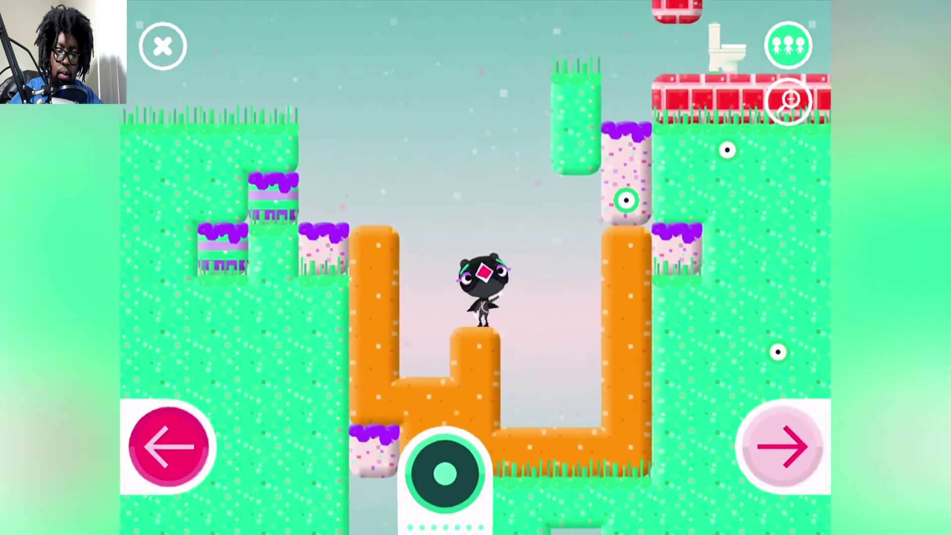
click(169, 446)
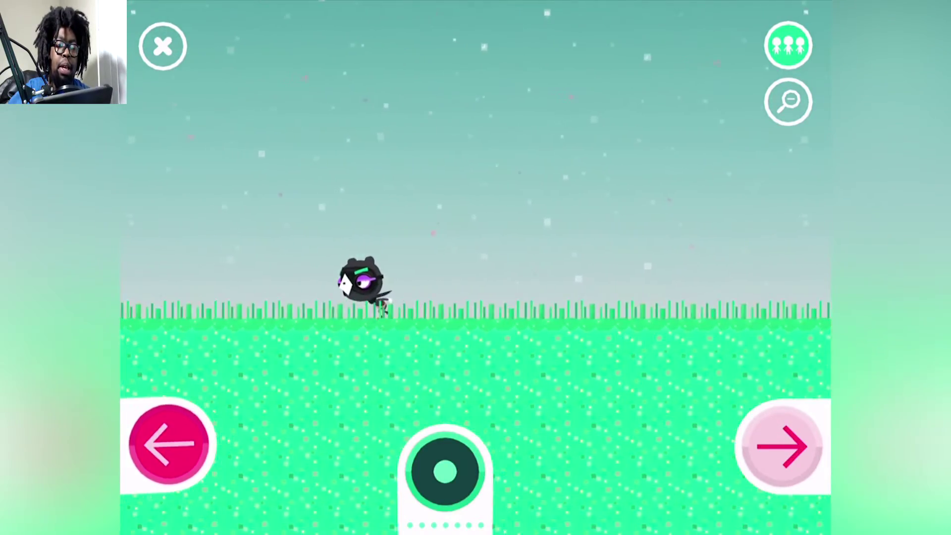
Run the black character left with repeated jumps, zoom out, and exit to building mode.
click(444, 470)
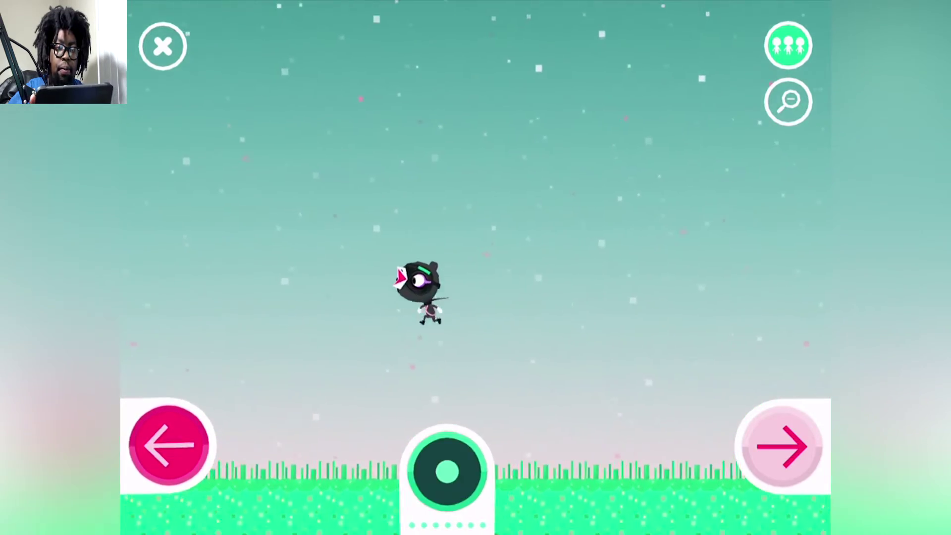
click(446, 469)
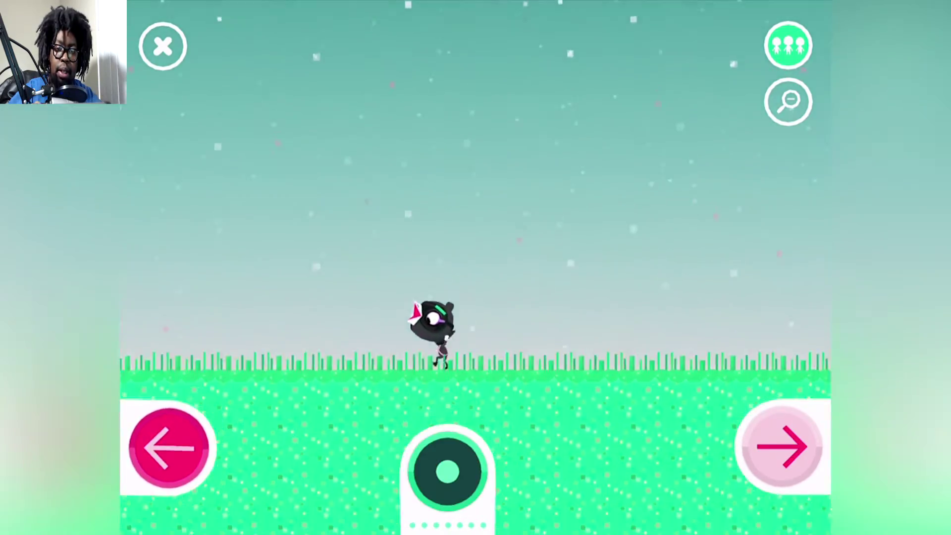
click(446, 470)
click(788, 101)
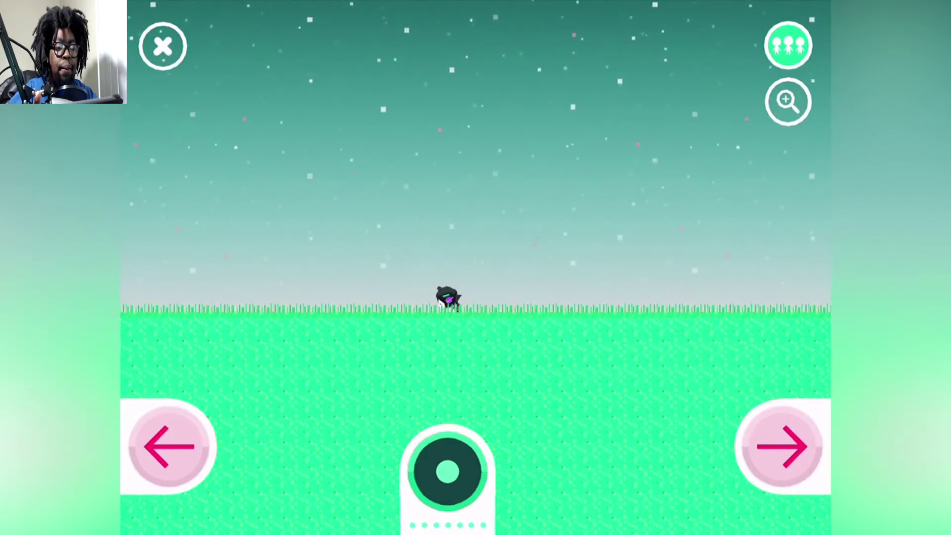
click(168, 445)
click(447, 469)
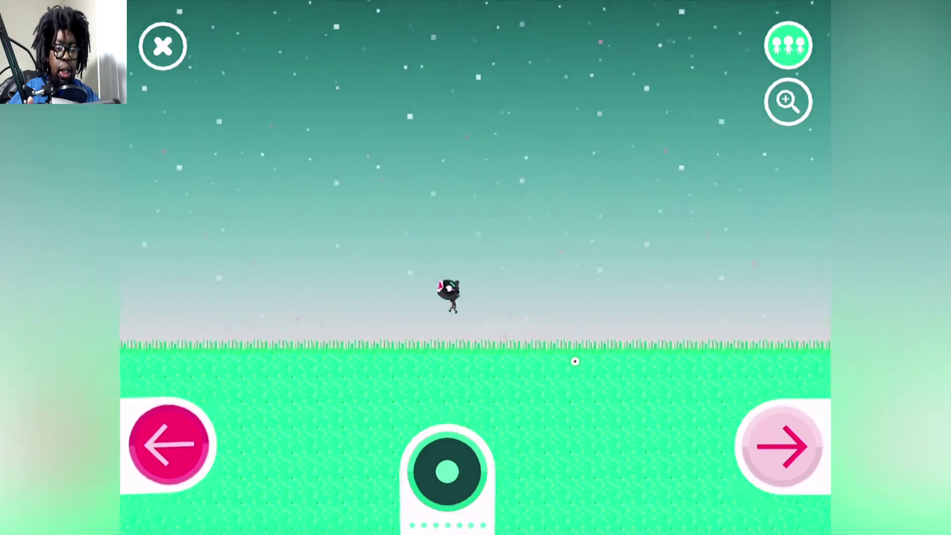
click(446, 469)
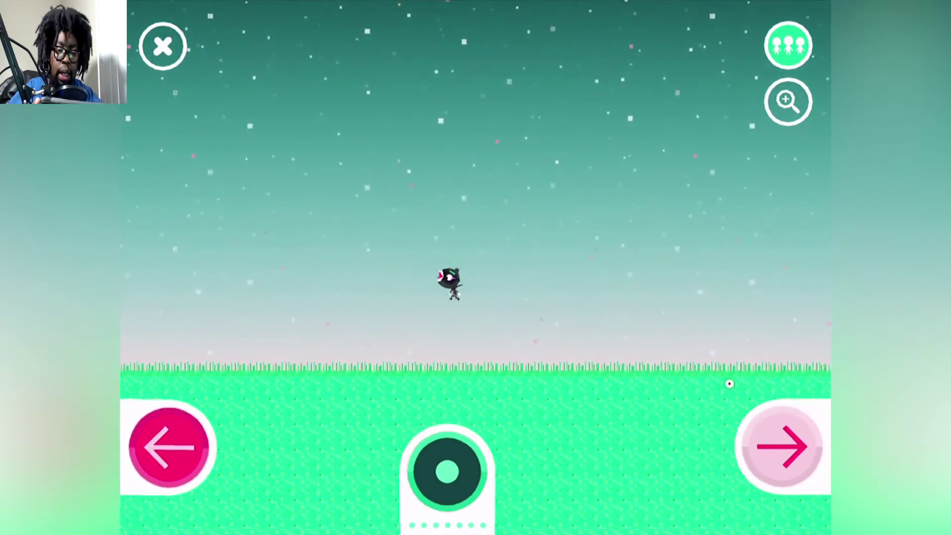
click(163, 47)
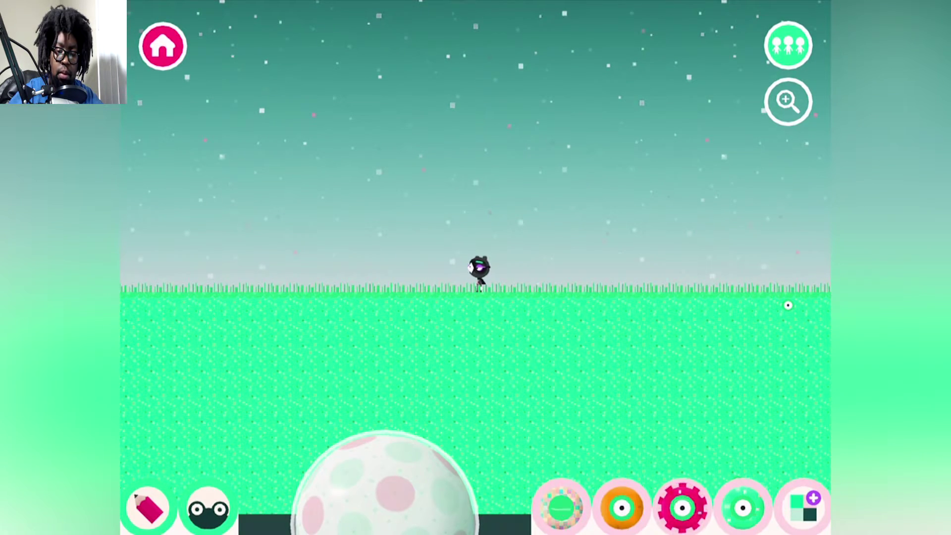
drag(787, 305, 770, 432)
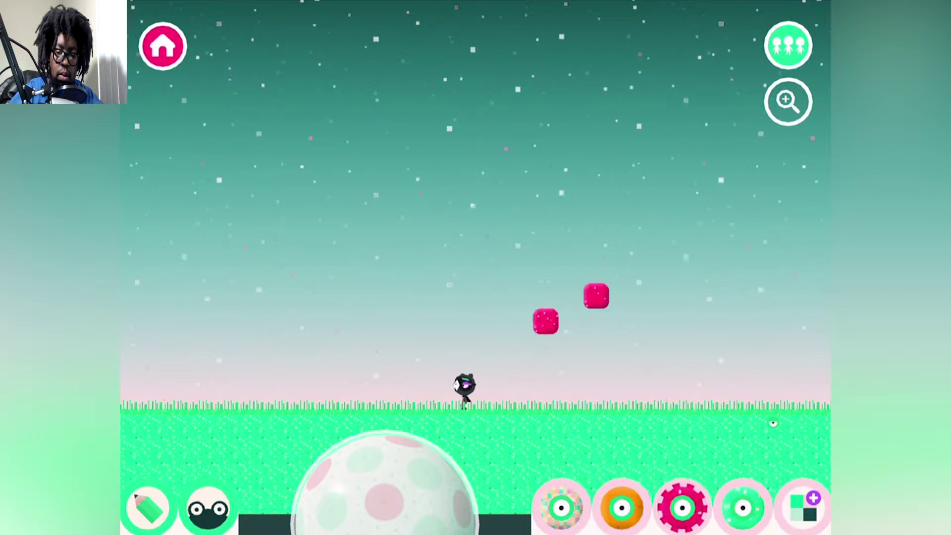
drag(772, 423, 784, 477)
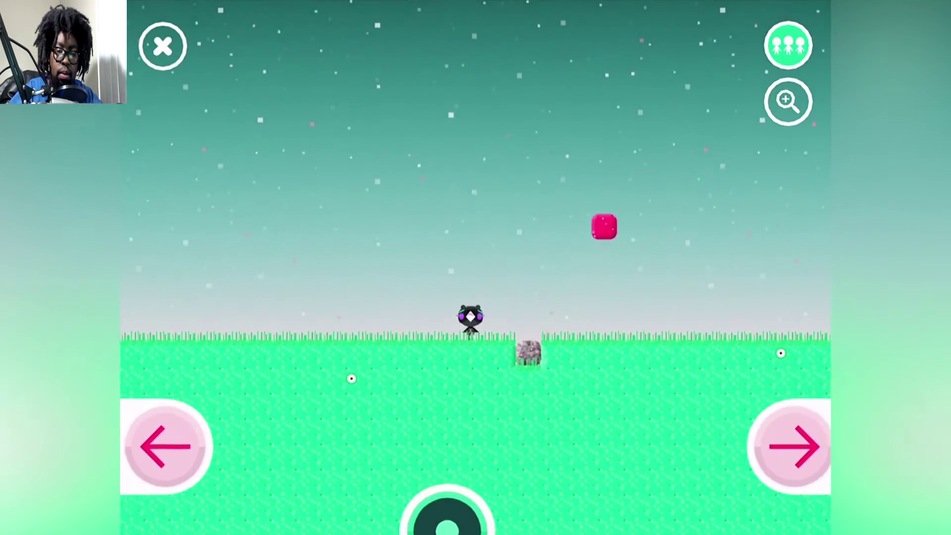
click(773, 436)
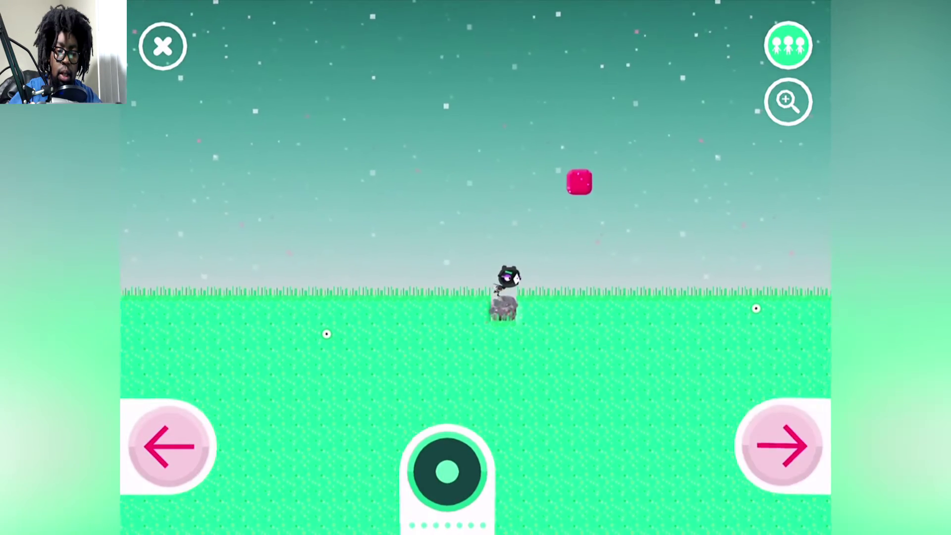
click(169, 446)
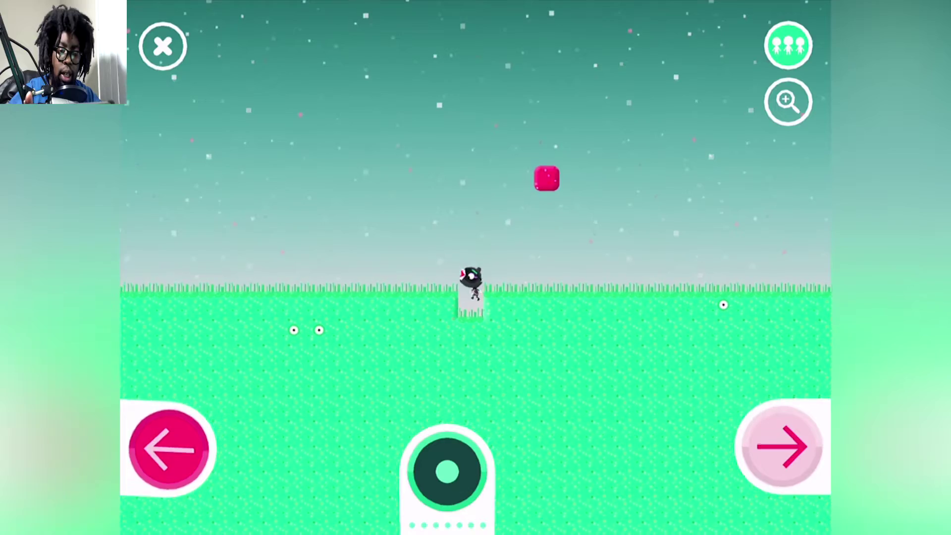
click(445, 472)
click(169, 446)
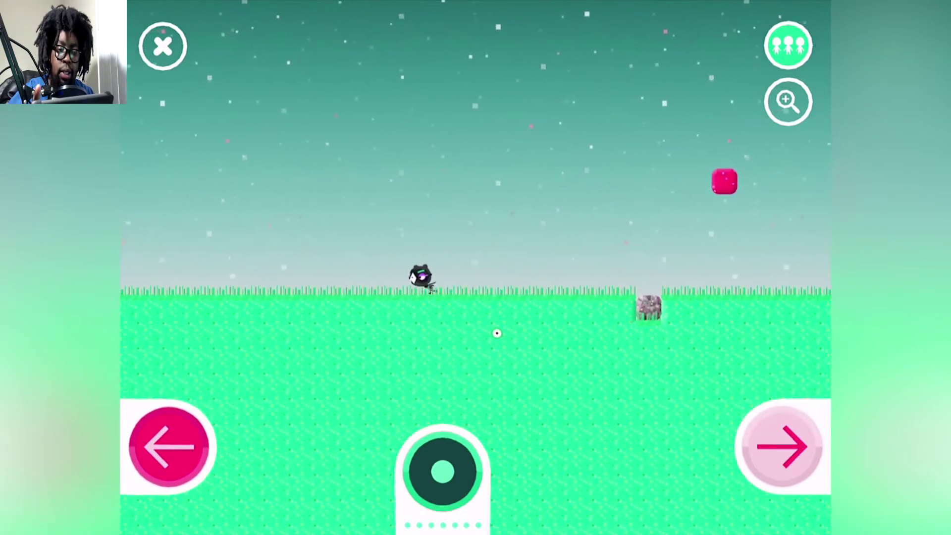
click(444, 472)
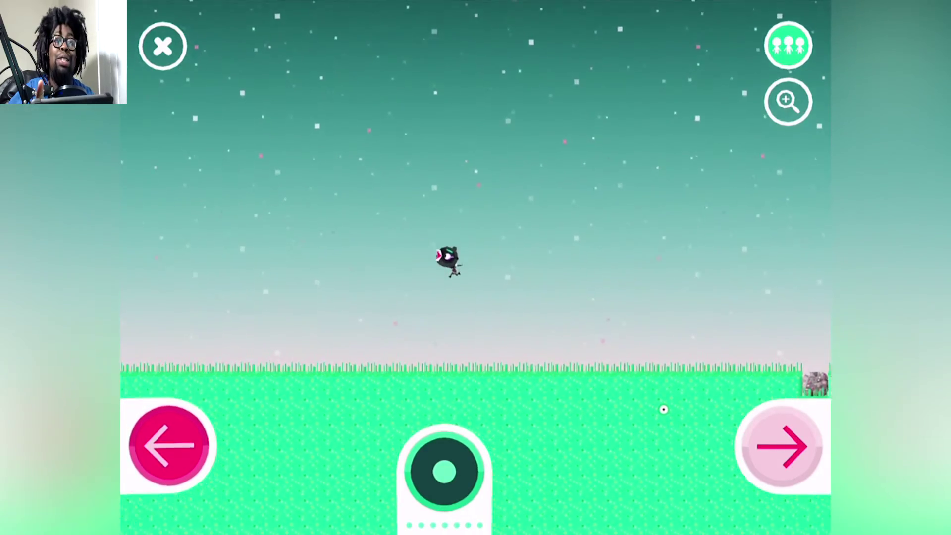
click(444, 471)
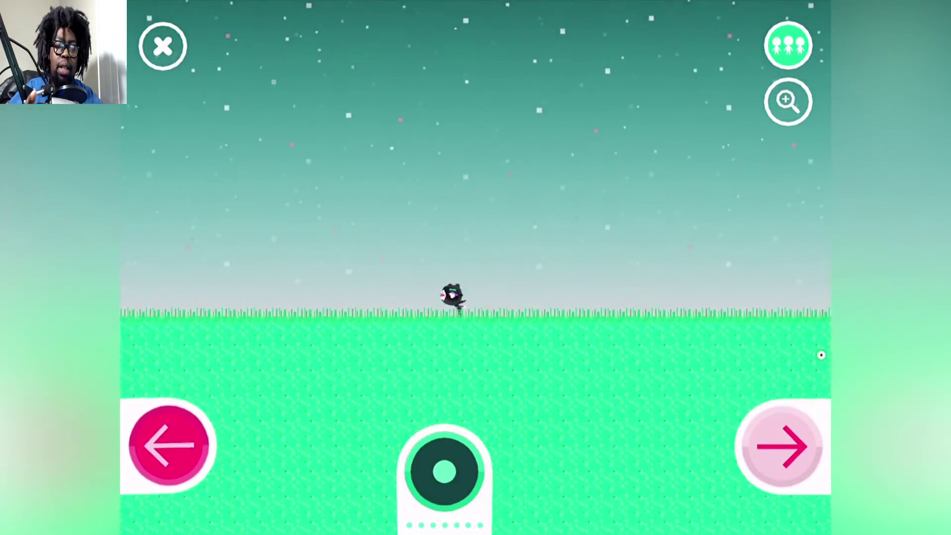
click(444, 472)
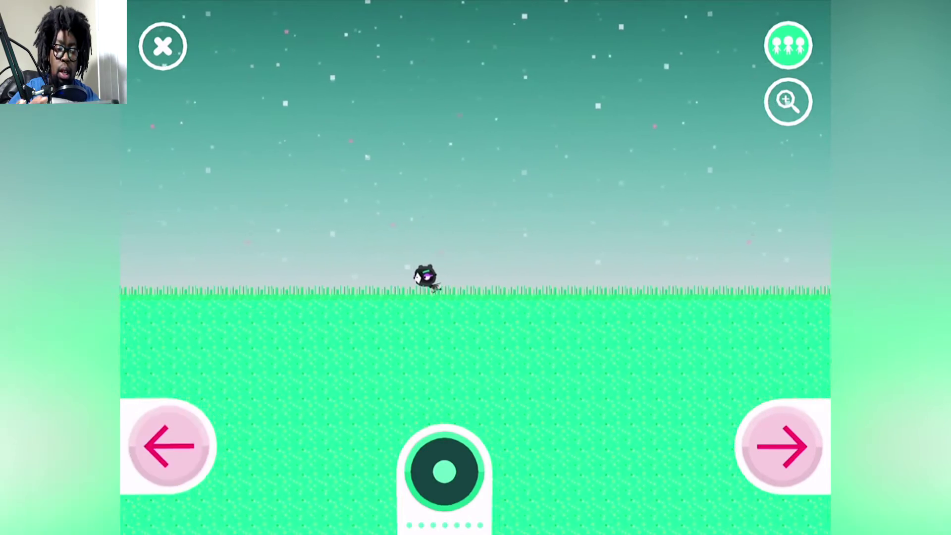
click(163, 46)
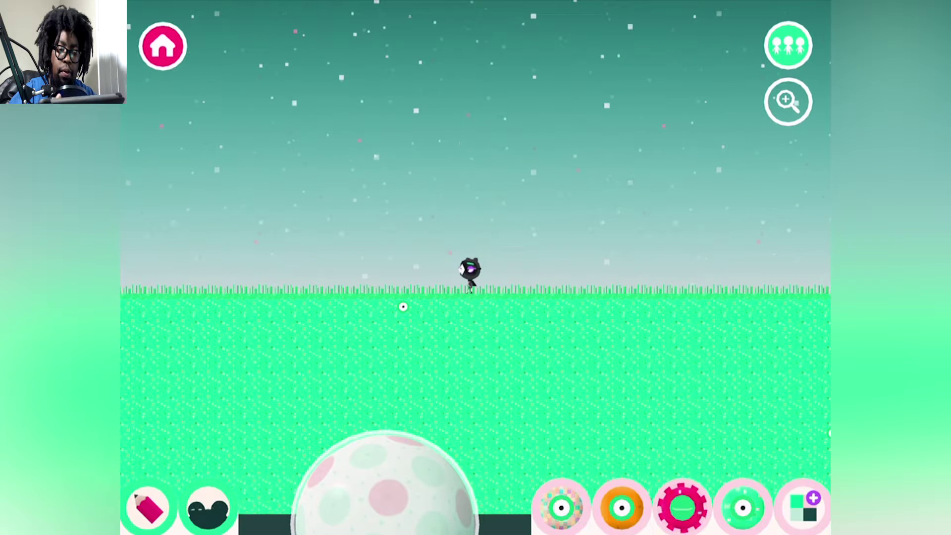
Pick the grass-digging creature to carve two square eyes and a stepped grin.
click(208, 508)
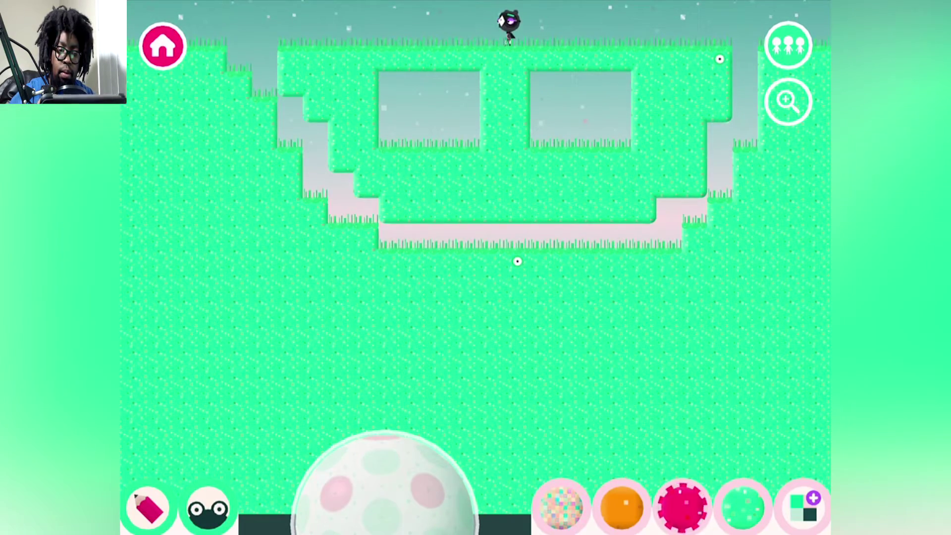
click(208, 507)
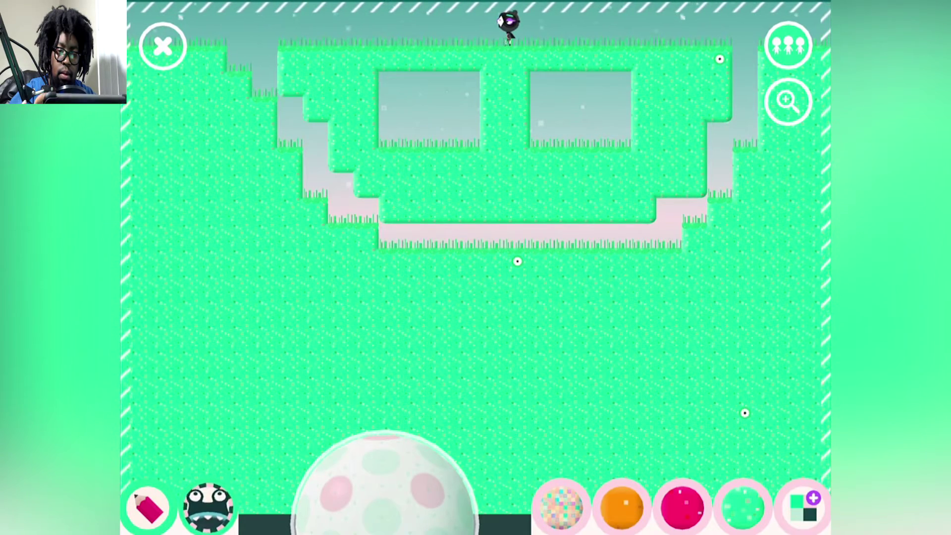
Dig a stepped bowl below the grin with tunnels branching left and up-right.
mouse_move(367, 304)
mouse_down()
mouse_move(535, 411)
mouse_move(615, 389)
mouse_move(668, 350)
mouse_move(691, 290)
mouse_up()
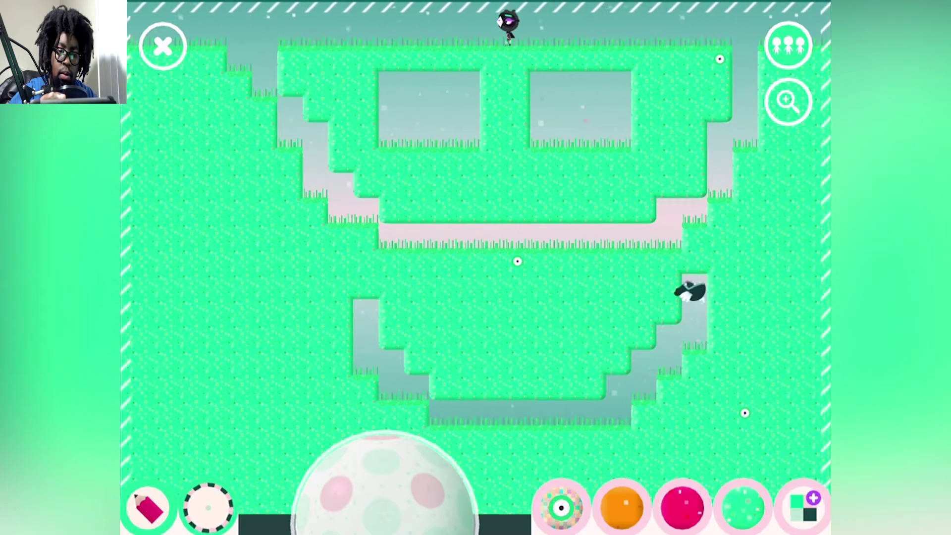
click(339, 282)
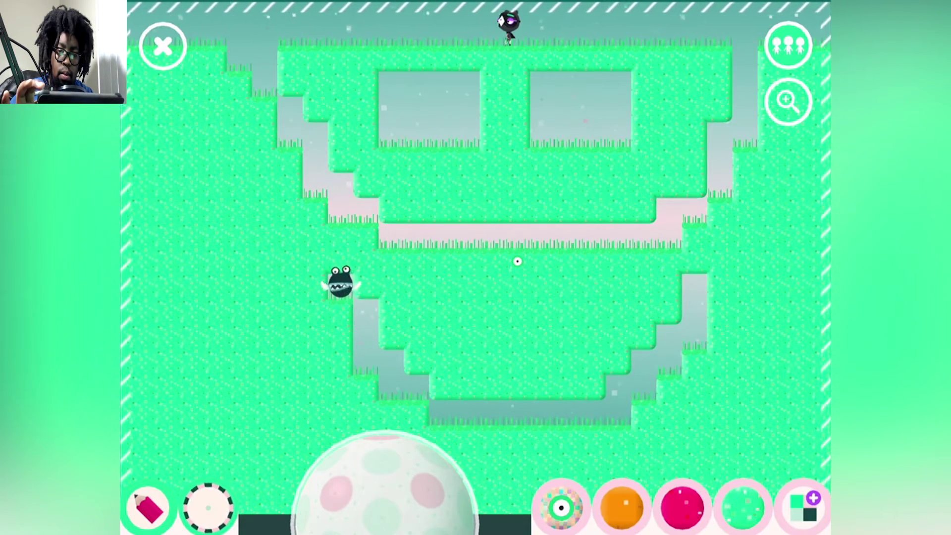
drag(340, 283, 253, 282)
click(719, 285)
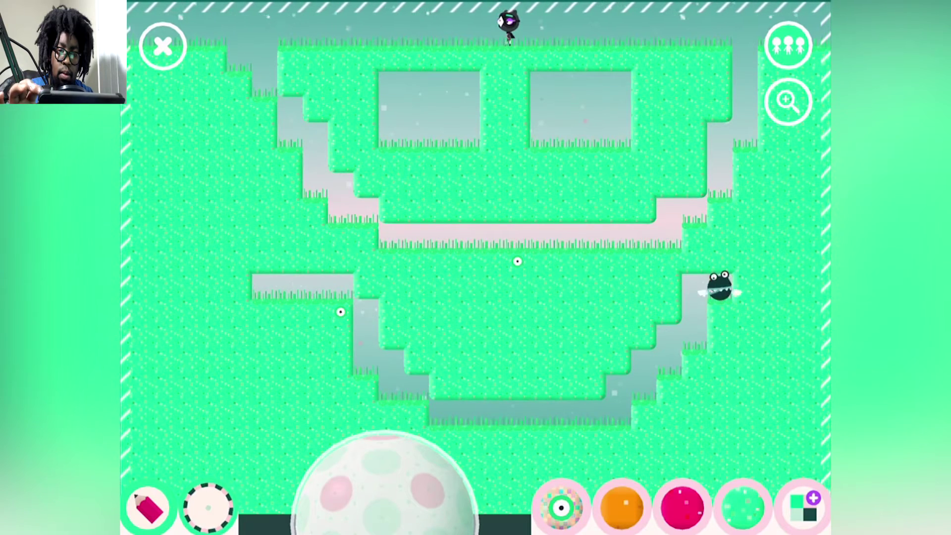
mouse_move(720, 286)
mouse_down()
mouse_move(743, 257)
mouse_move(797, 261)
mouse_up()
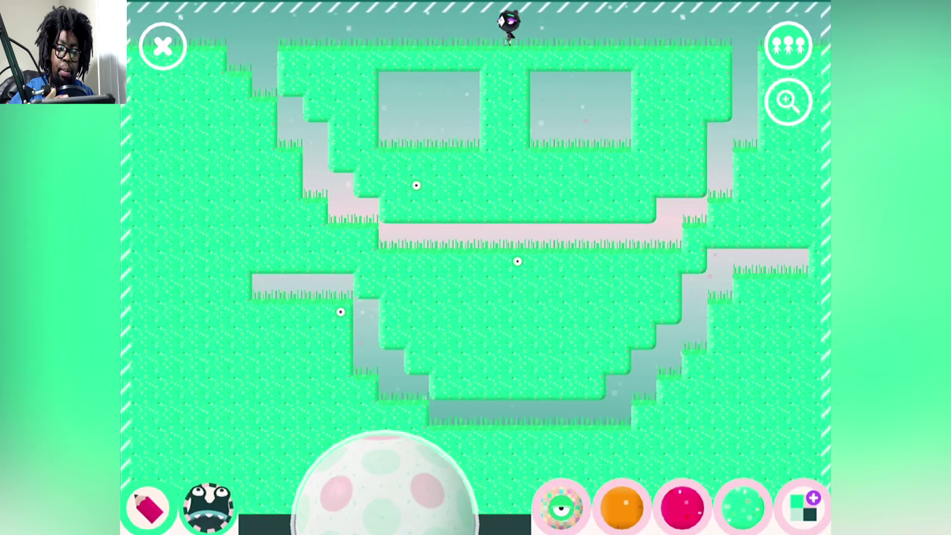
Lengthen both ends of the grin and dig upward from its right corner.
click(365, 232)
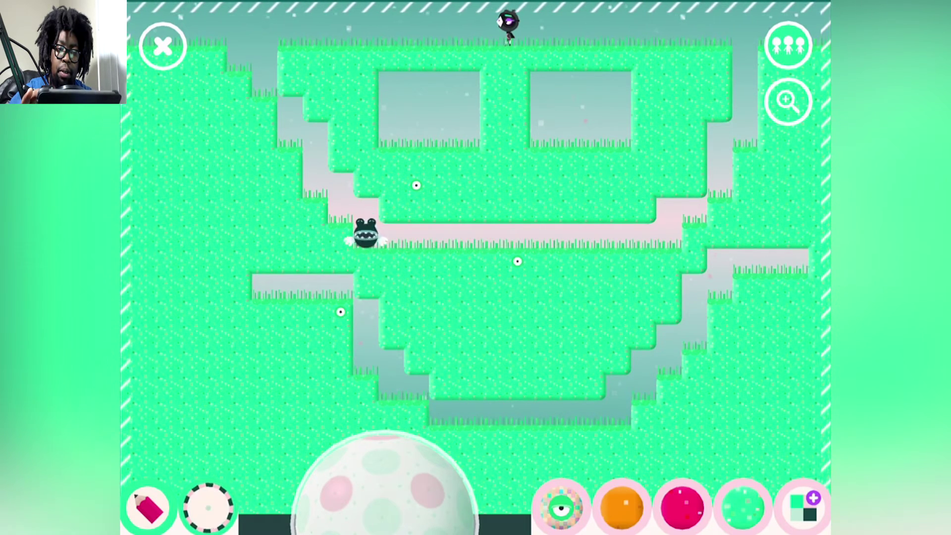
click(694, 236)
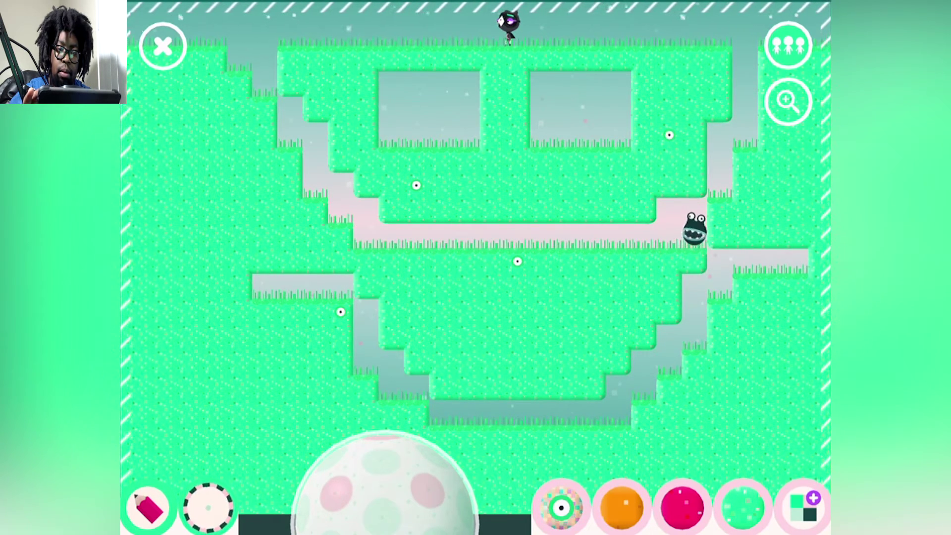
click(692, 181)
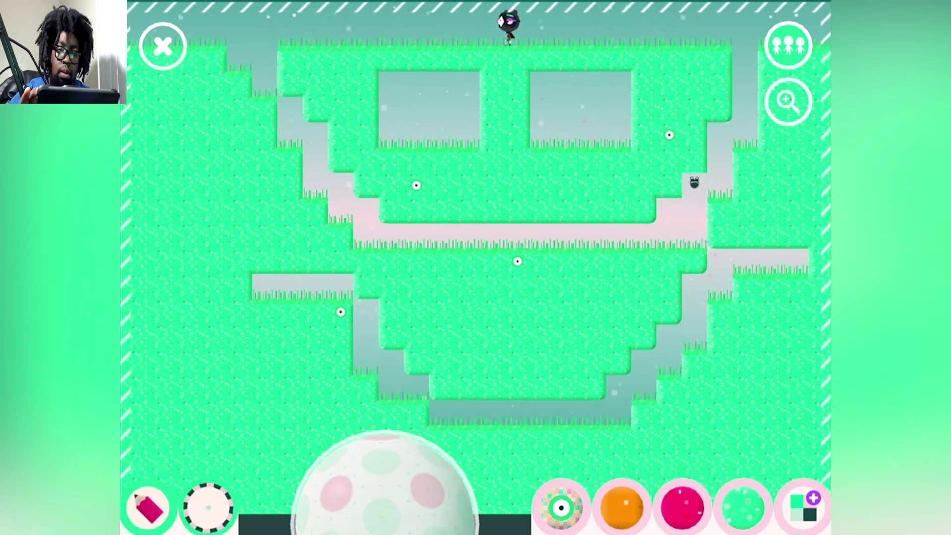
drag(694, 201, 694, 159)
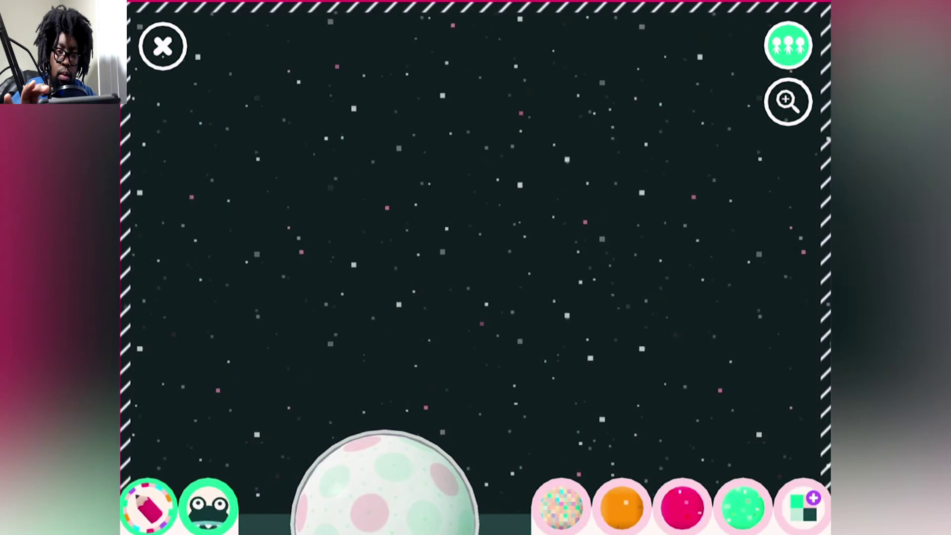
Draw a pink block outline across the dark space.
mouse_move(512, 165)
mouse_down()
mouse_move(712, 172)
mouse_move(818, 255)
mouse_move(701, 344)
mouse_move(548, 393)
mouse_move(366, 408)
mouse_move(199, 368)
mouse_move(245, 232)
mouse_move(305, 120)
mouse_move(295, 56)
mouse_move(386, 36)
mouse_move(493, 89)
mouse_move(682, 79)
mouse_move(706, 159)
mouse_up()
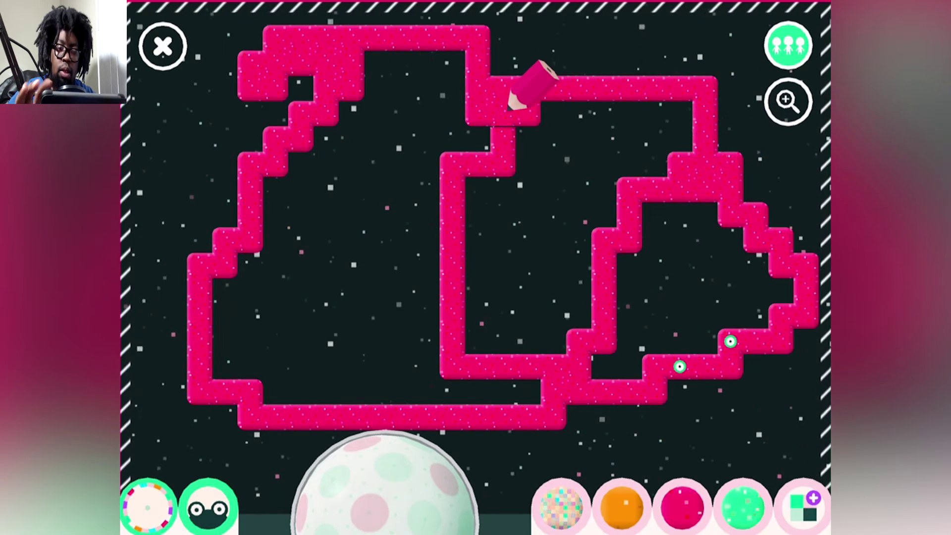
Extend the pink outline into a large left shape and remove one block.
drag(505, 112, 506, 160)
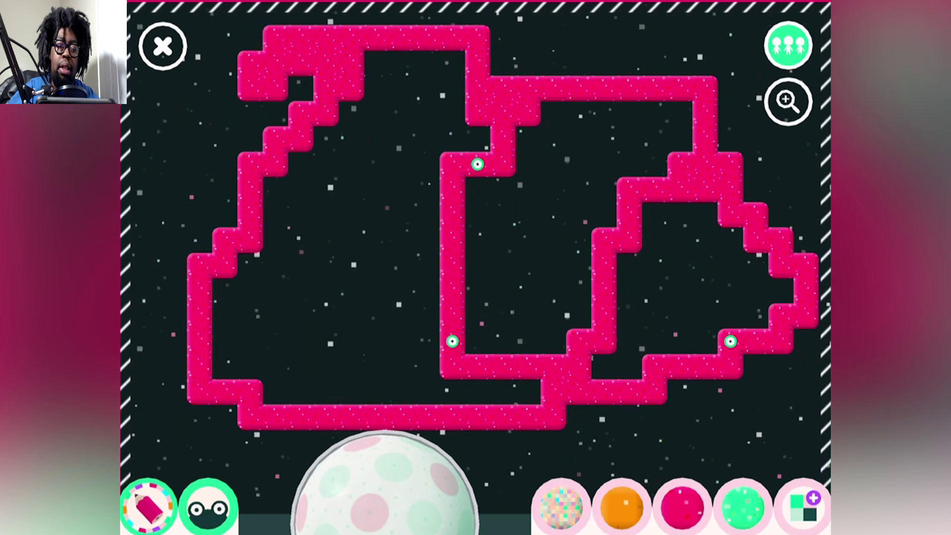
click(162, 46)
click(580, 342)
click(628, 316)
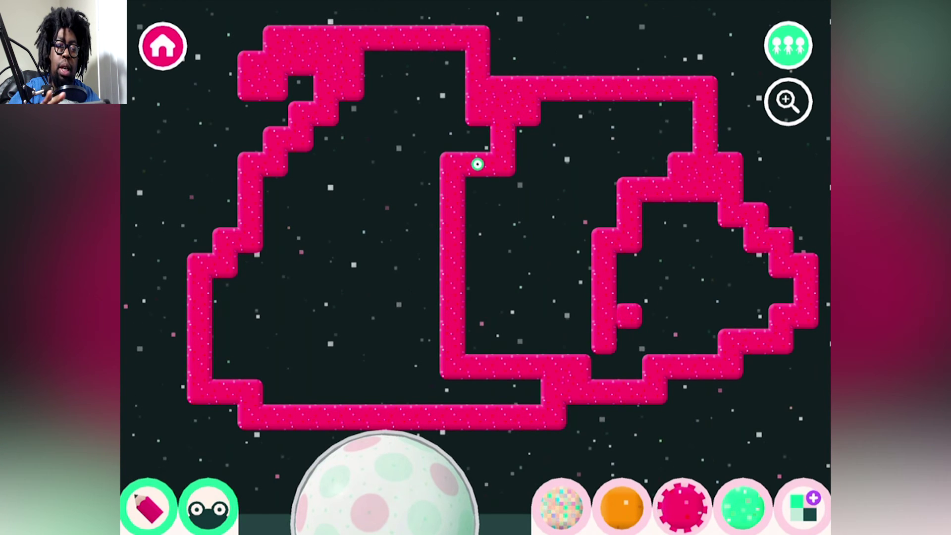
drag(477, 163, 569, 10)
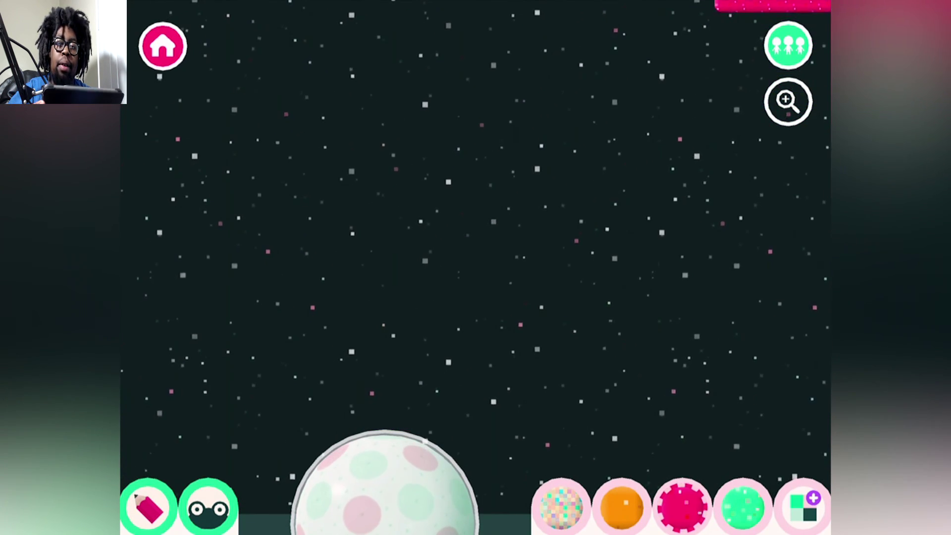